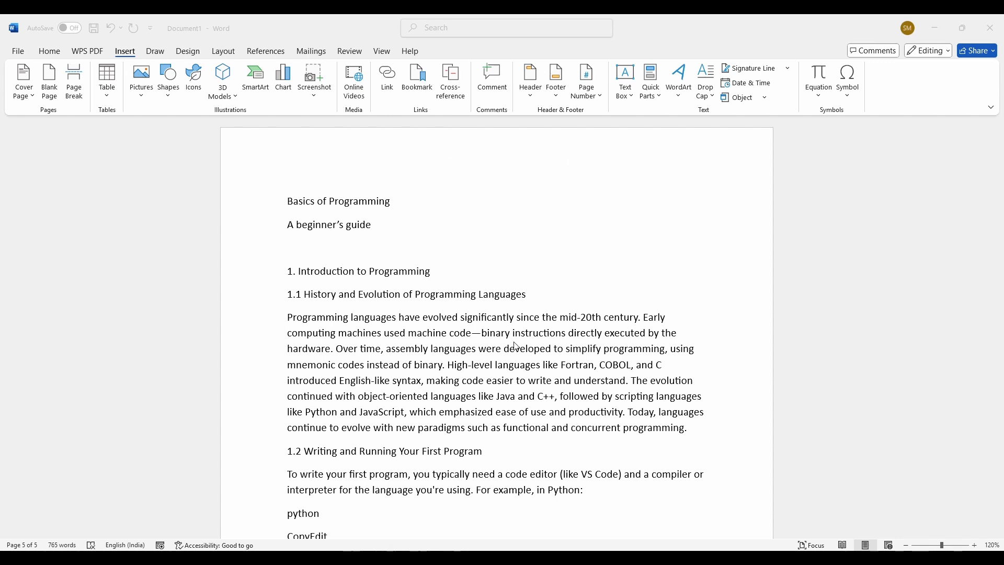
# Step: Examine the document's title, subtitle and numbered chapter headings across its pages
pyautogui.scroll(-3, 582, 319)
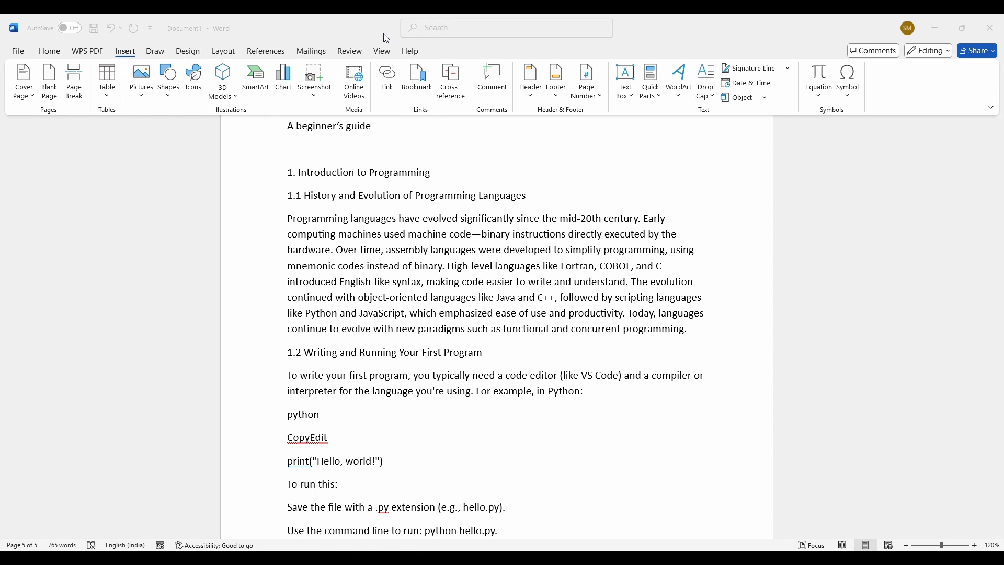
pyautogui.scroll(3, 423, 264)
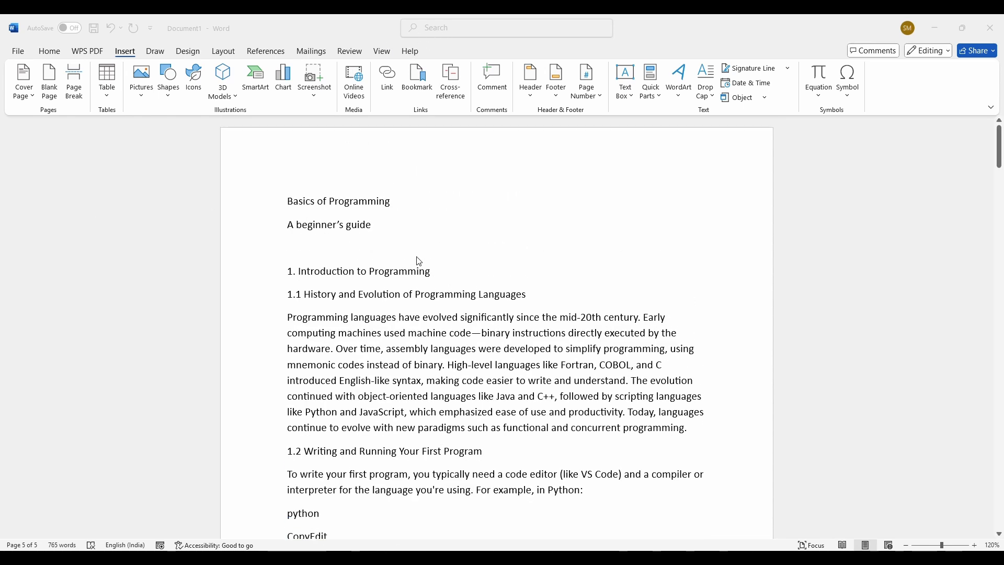
pyautogui.click(330, 224)
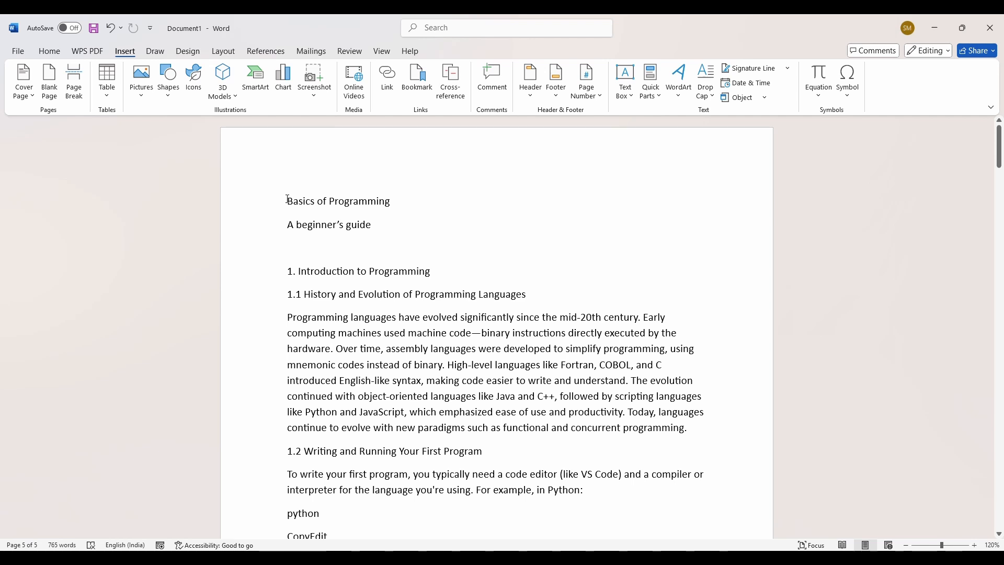
pyautogui.moveTo(288, 199); pyautogui.dragTo(412, 206)
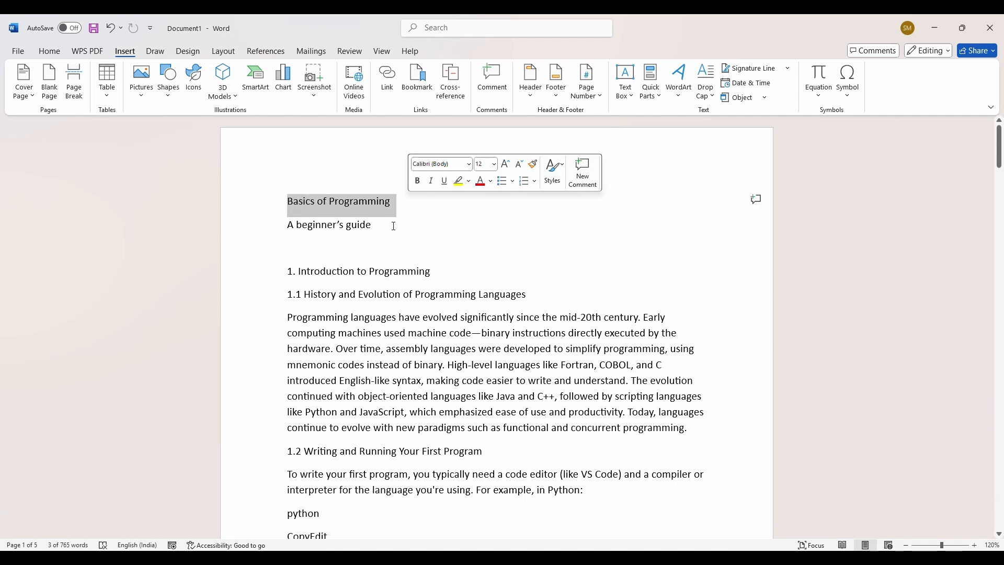
pyautogui.moveTo(392, 226); pyautogui.dragTo(292, 226)
pyautogui.click(293, 269)
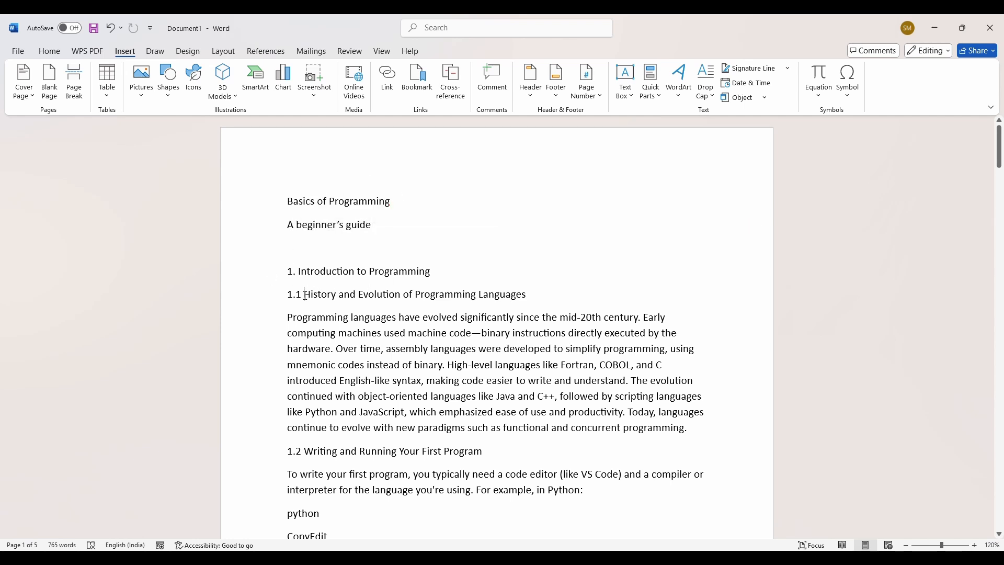
pyautogui.scroll(-5, 334, 387)
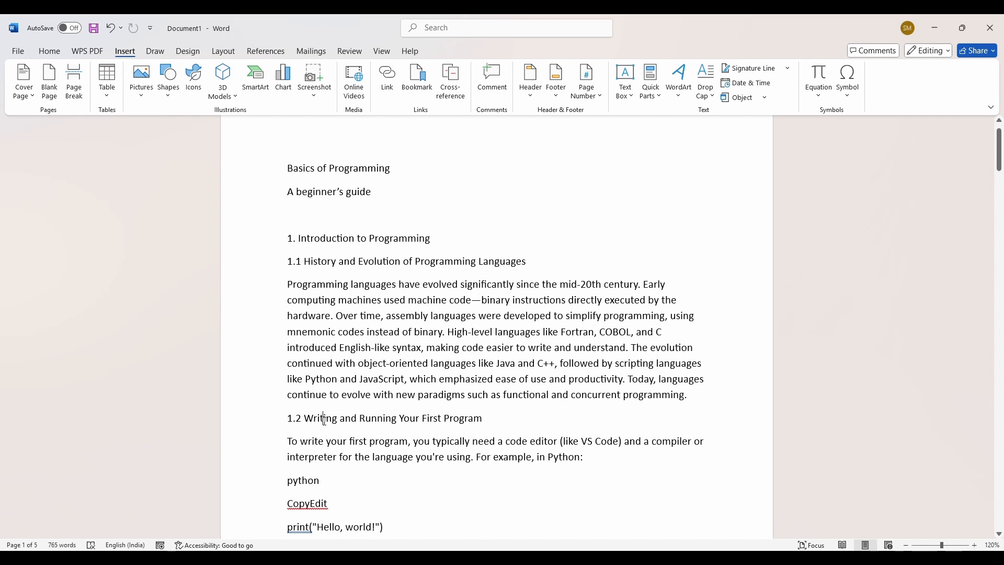
pyautogui.scroll(-8, 345, 380)
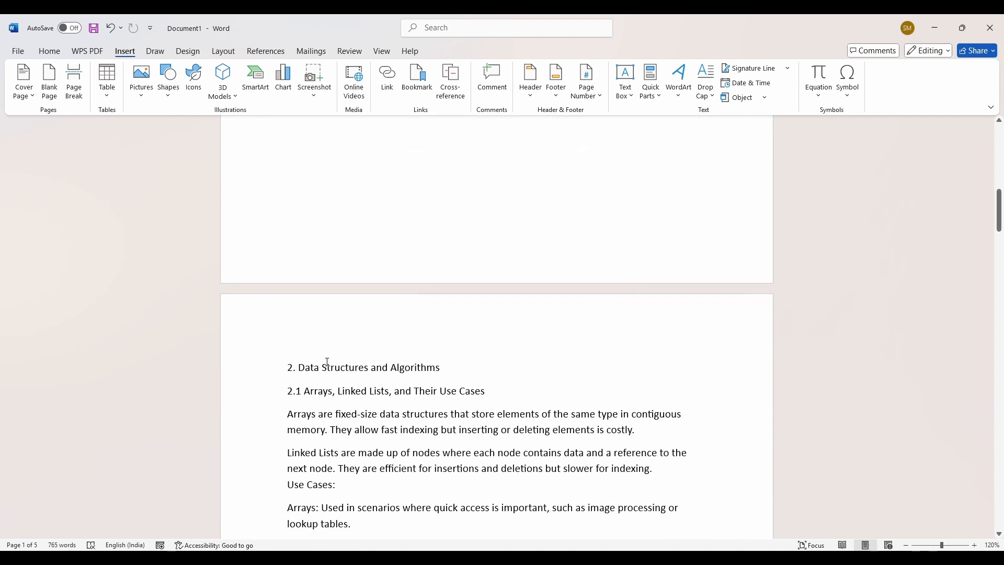
pyautogui.scroll(-20, 311, 299)
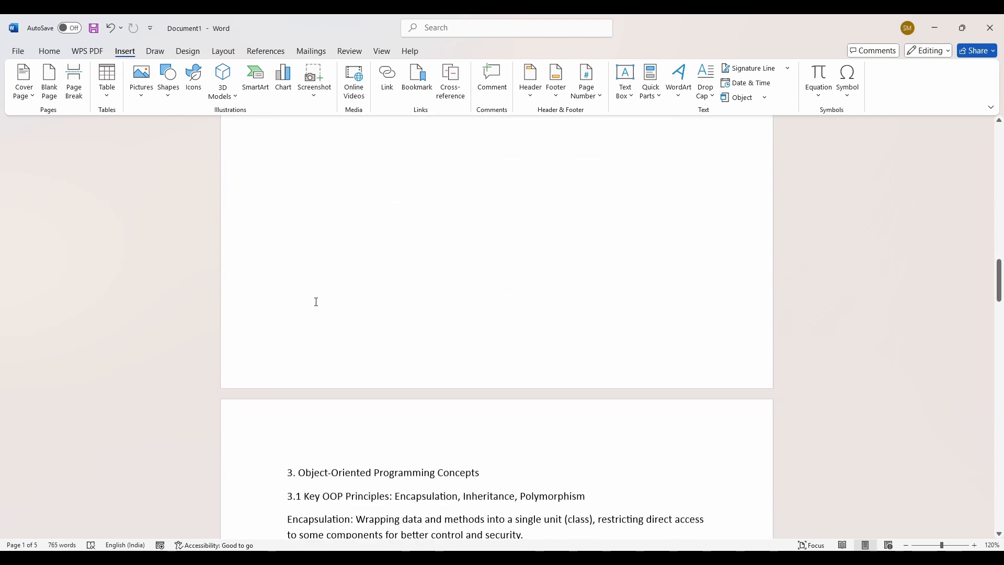
pyautogui.scroll(-7, 315, 299)
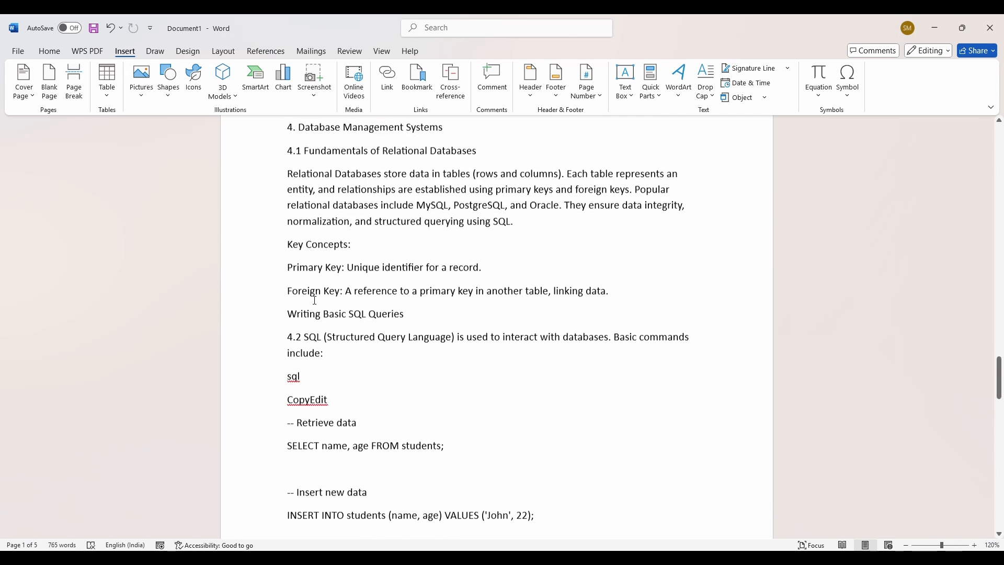
pyautogui.scroll(11, 315, 299)
pyautogui.scroll(20, 315, 301)
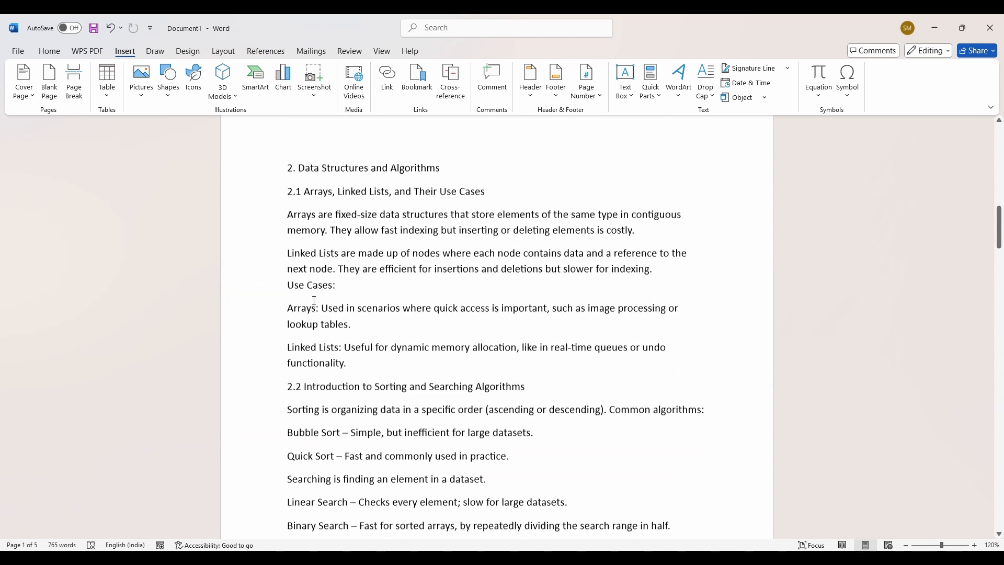
pyautogui.scroll(1, 315, 300)
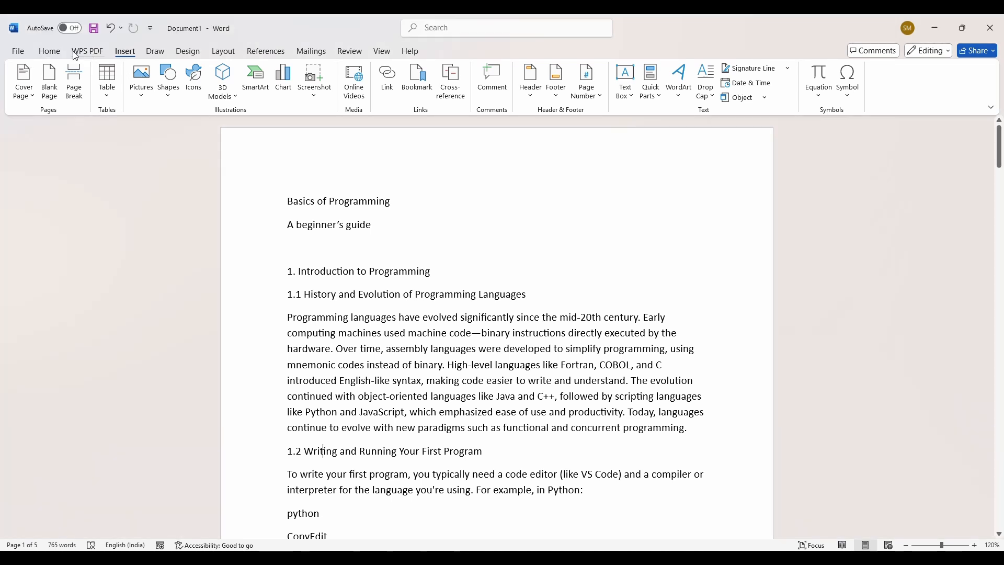
# Step: Insert the built-in Banded cover page at the start of the document
pyautogui.click(58, 55)
pyautogui.click(137, 52)
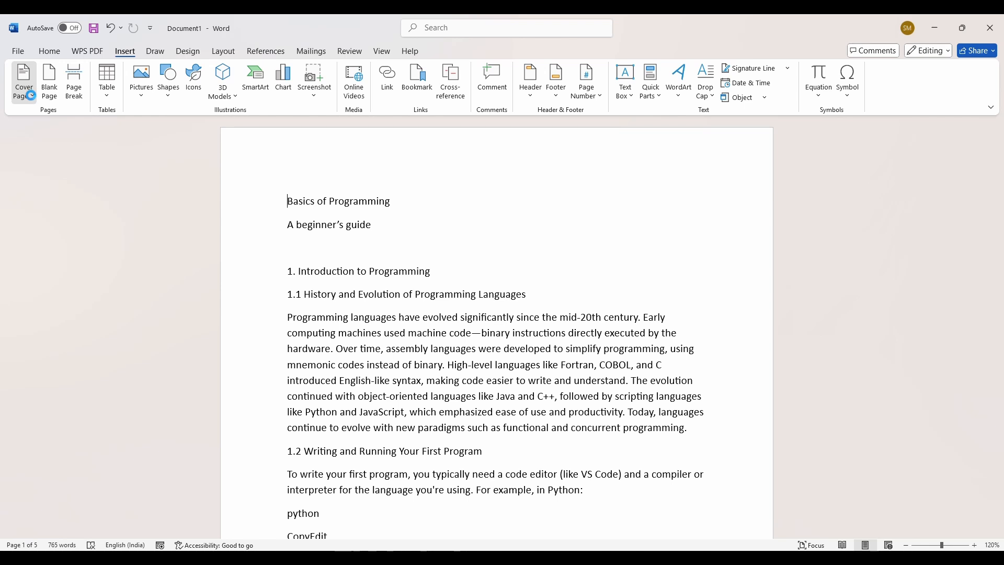
pyautogui.click(30, 94)
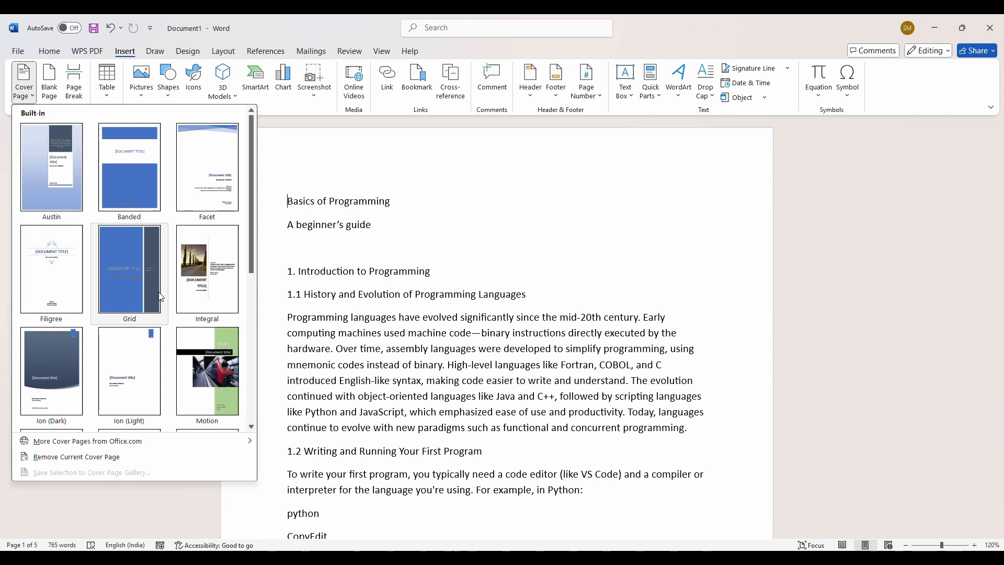
pyautogui.scroll(-5, 161, 297)
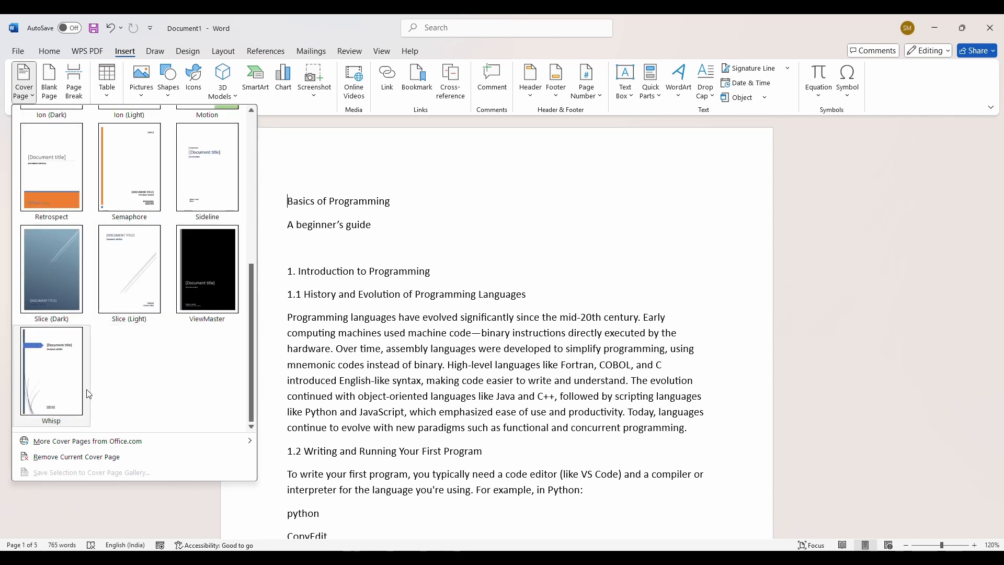
pyautogui.scroll(5, 186, 363)
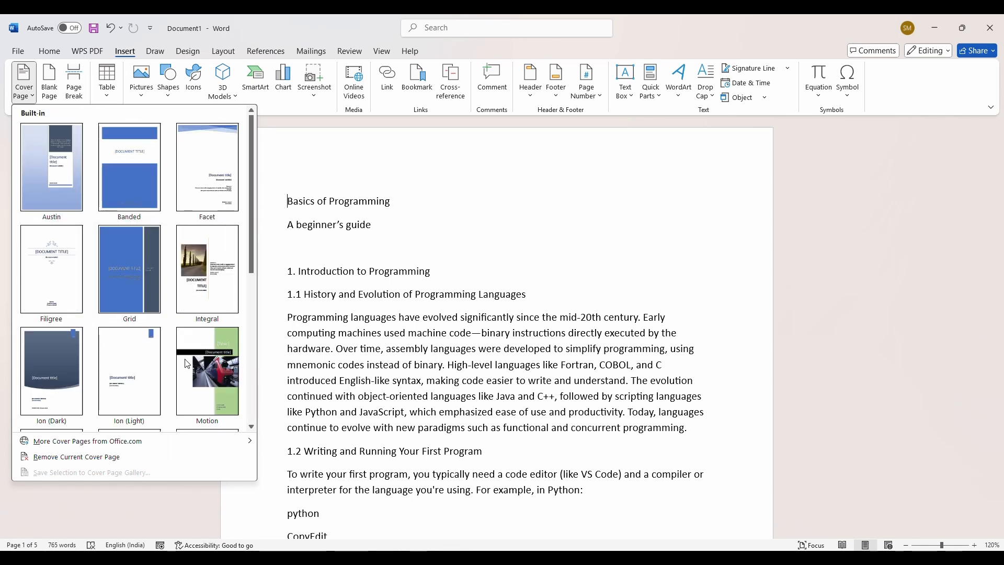
pyautogui.click(111, 192)
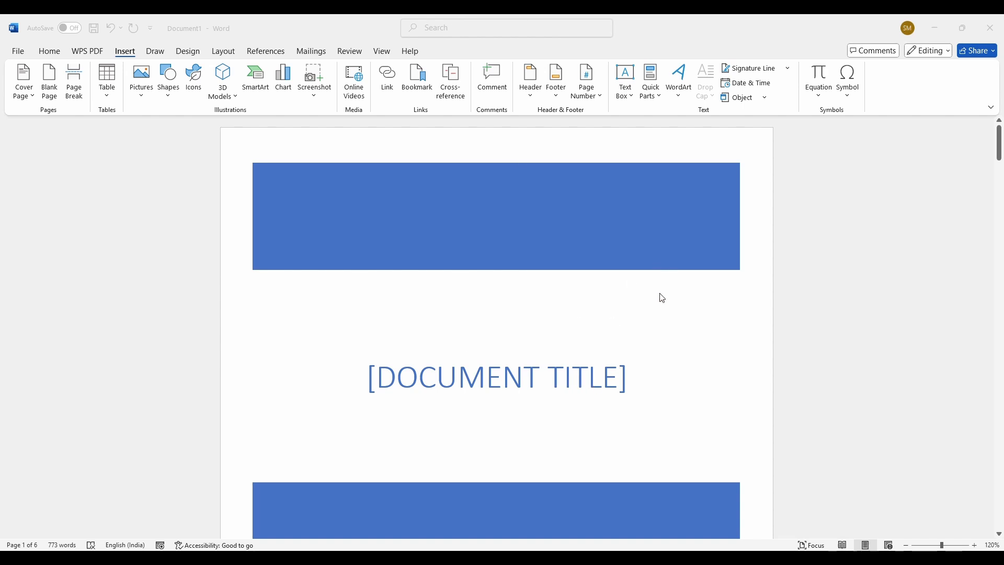
# Step: Fill in the cover page with the title BASICS OF C and the company name ABC
pyautogui.scroll(-2, 661, 296)
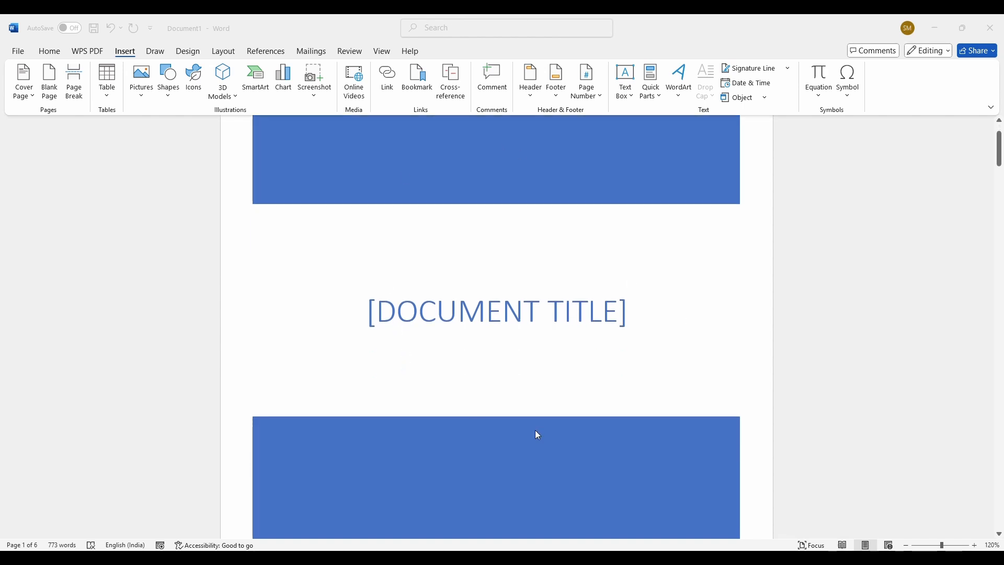
pyautogui.scroll(-5, 643, 345)
pyautogui.scroll(-5, 626, 369)
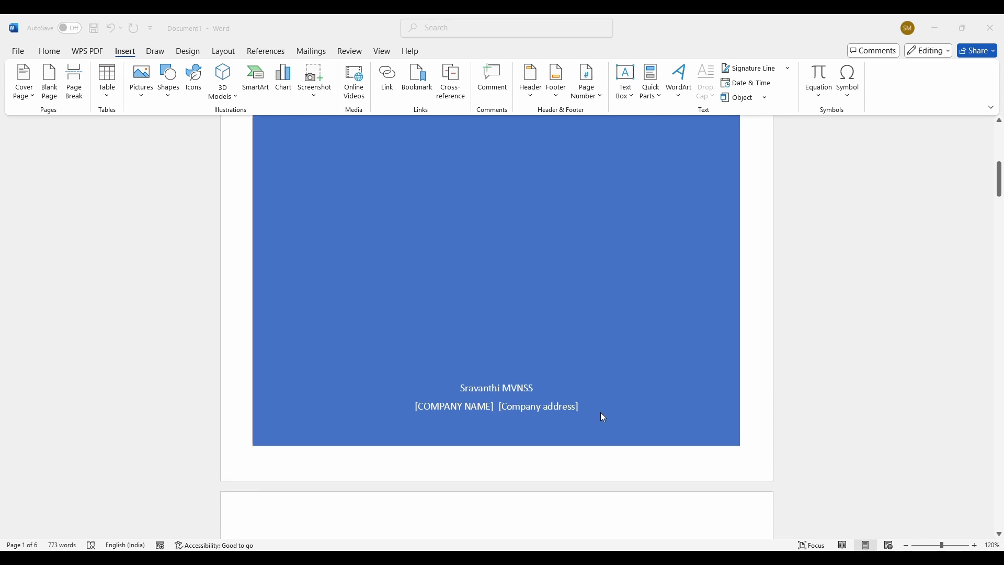
pyautogui.scroll(10, 610, 410)
pyautogui.click(507, 343)
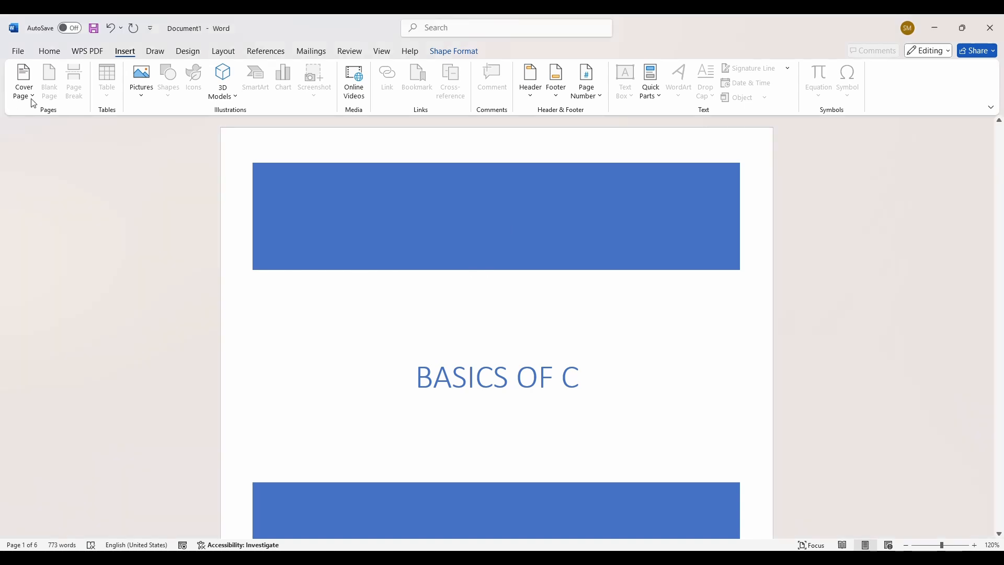
# Step: Try removing the current cover page and undo the removal
pyautogui.click(33, 105)
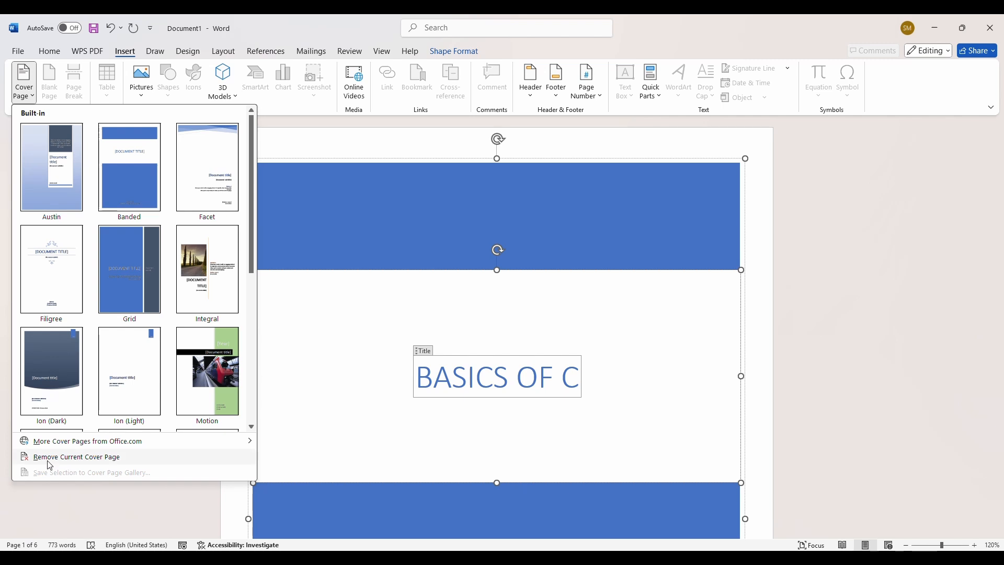
pyautogui.click(77, 463)
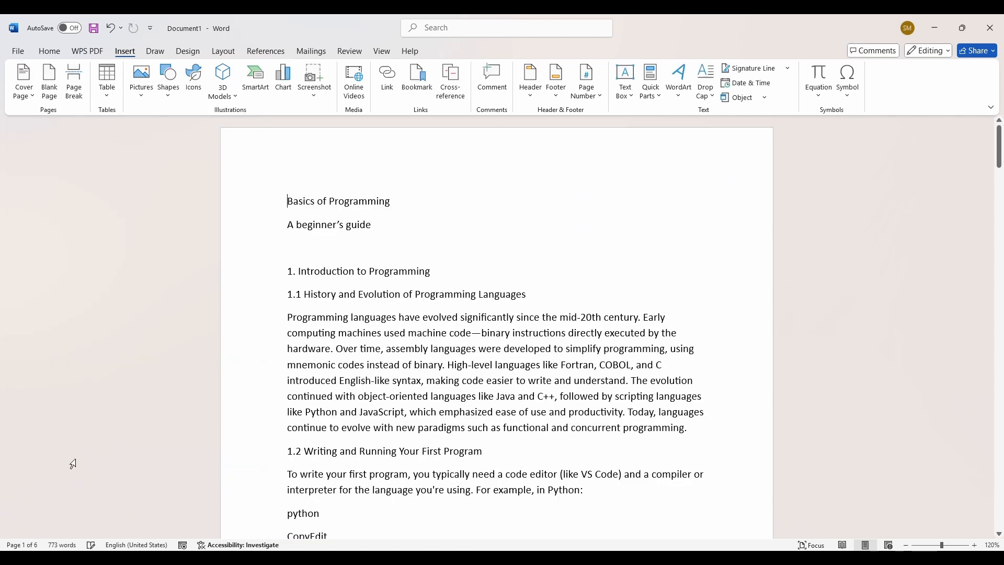
pyautogui.hotkey('ctrl', 'z')
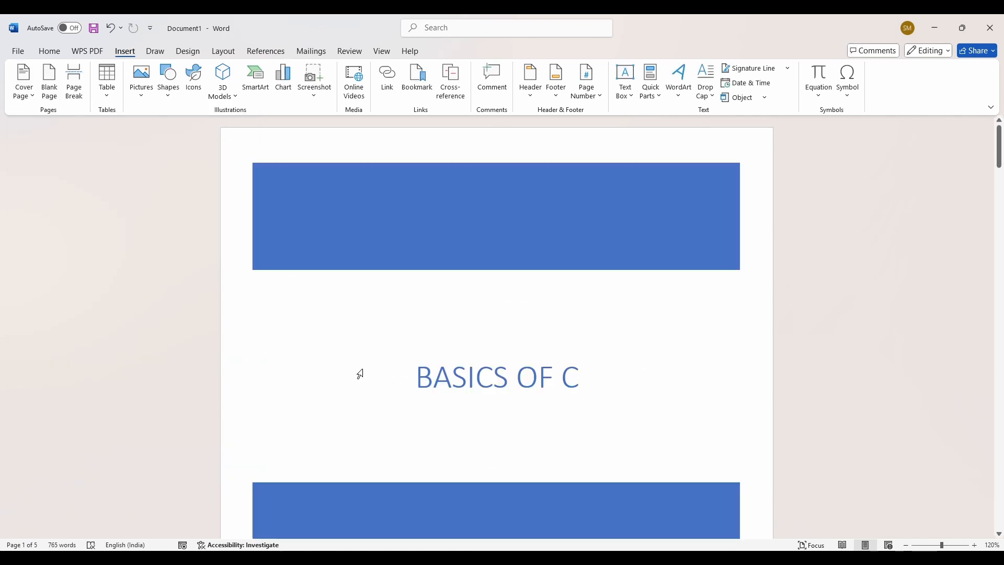
pyautogui.click(37, 105)
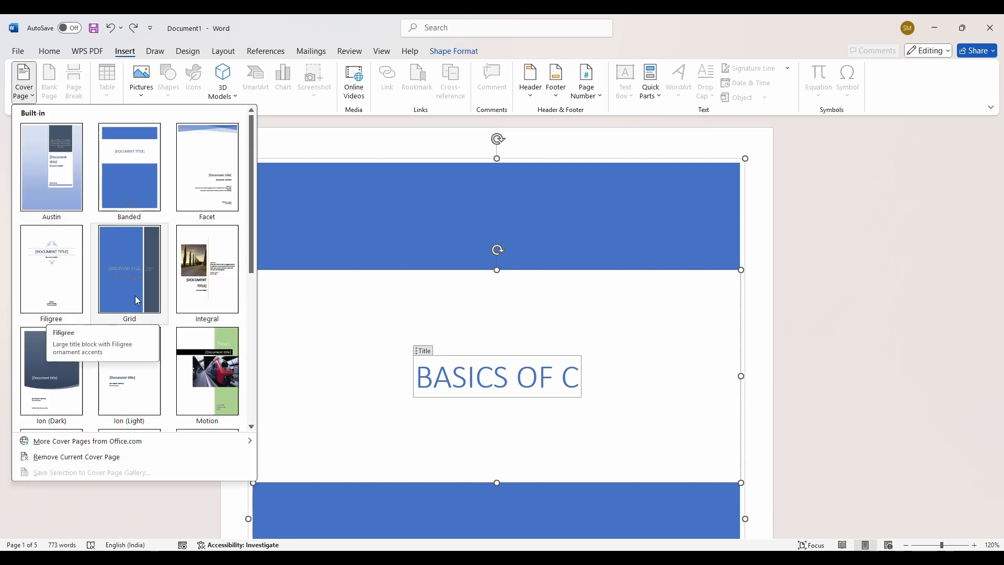
pyautogui.scroll(-3, 136, 366)
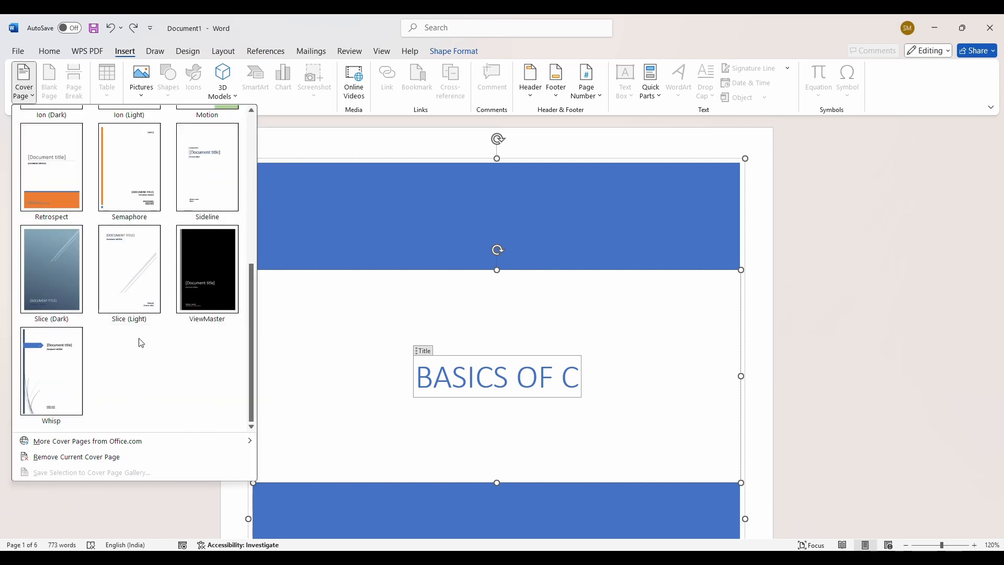
pyautogui.scroll(3, 105, 358)
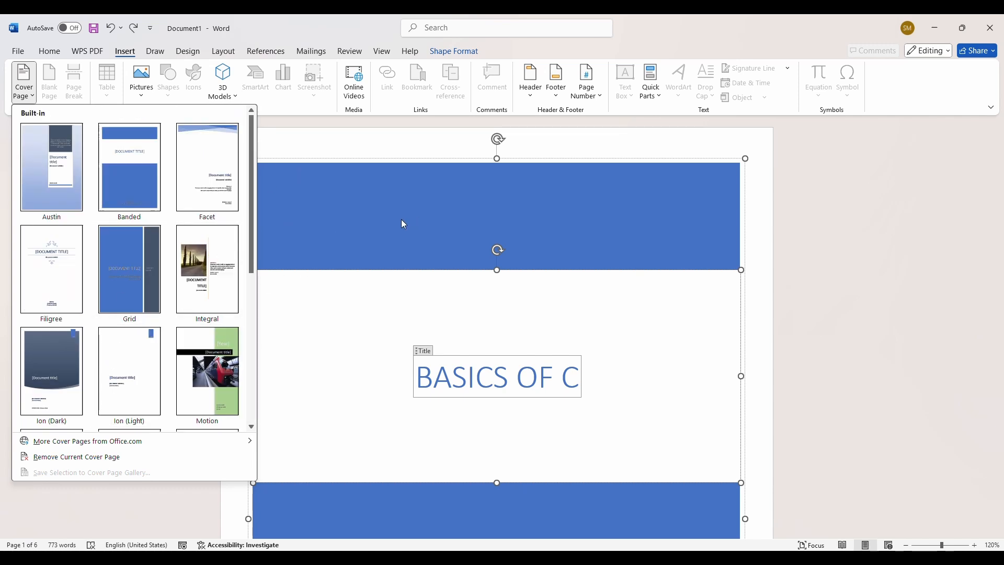
pyautogui.click(362, 189)
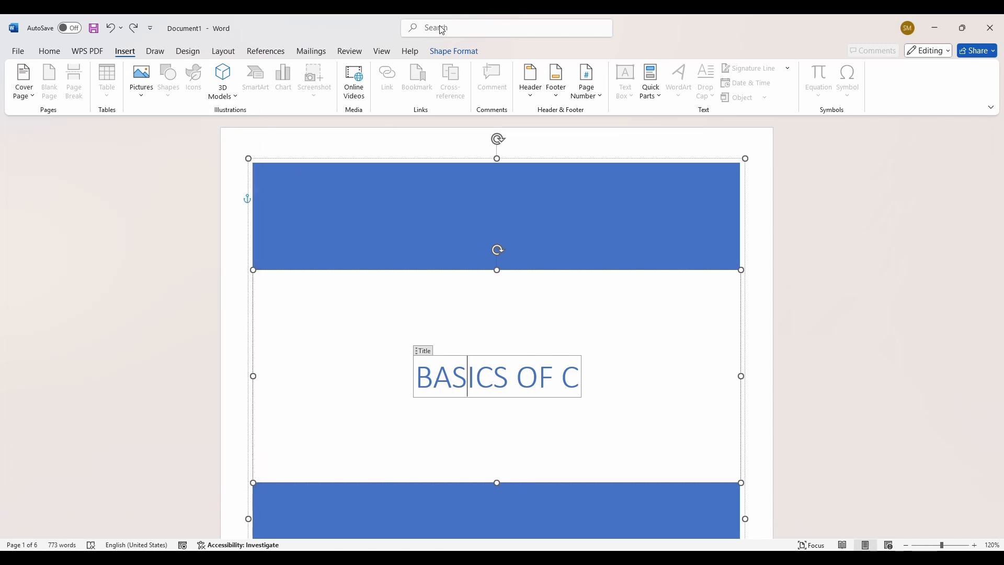
pyautogui.click(606, 17)
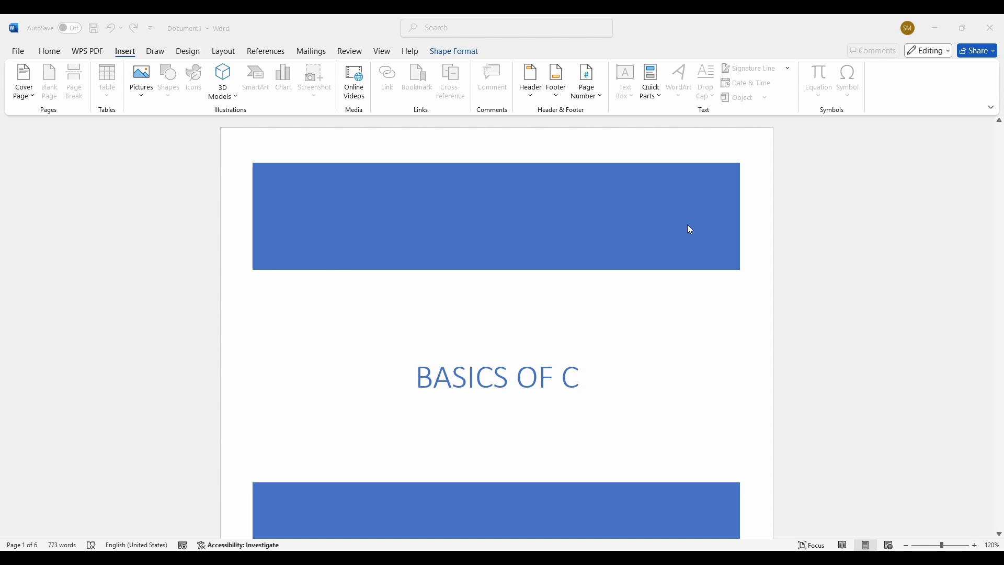
# Step: Insert five blank lines above the Basics of Programming title on the page after the cover
pyautogui.scroll(-7, 689, 228)
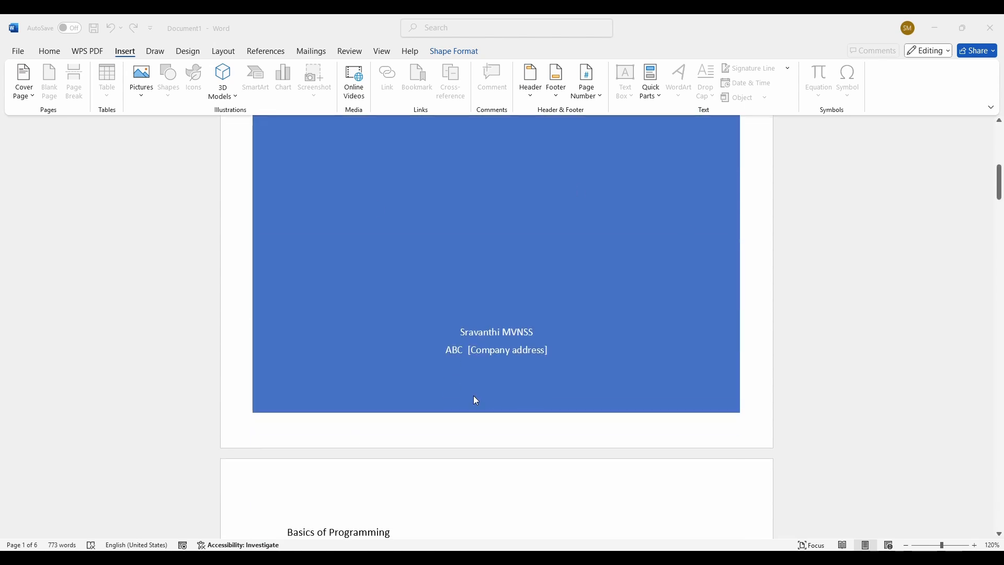
pyautogui.scroll(-4, 492, 248)
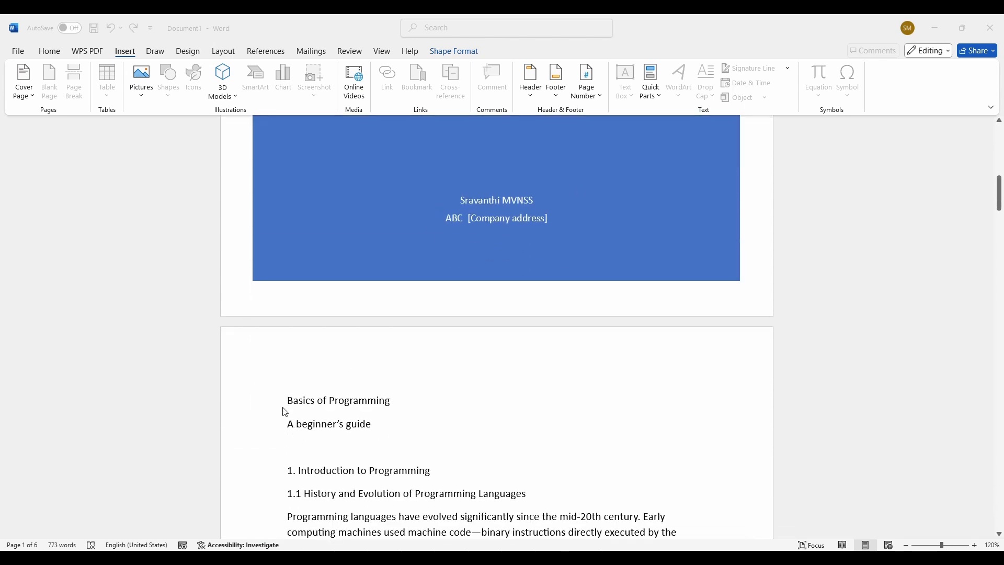
pyautogui.click(287, 405)
pyautogui.click(287, 403)
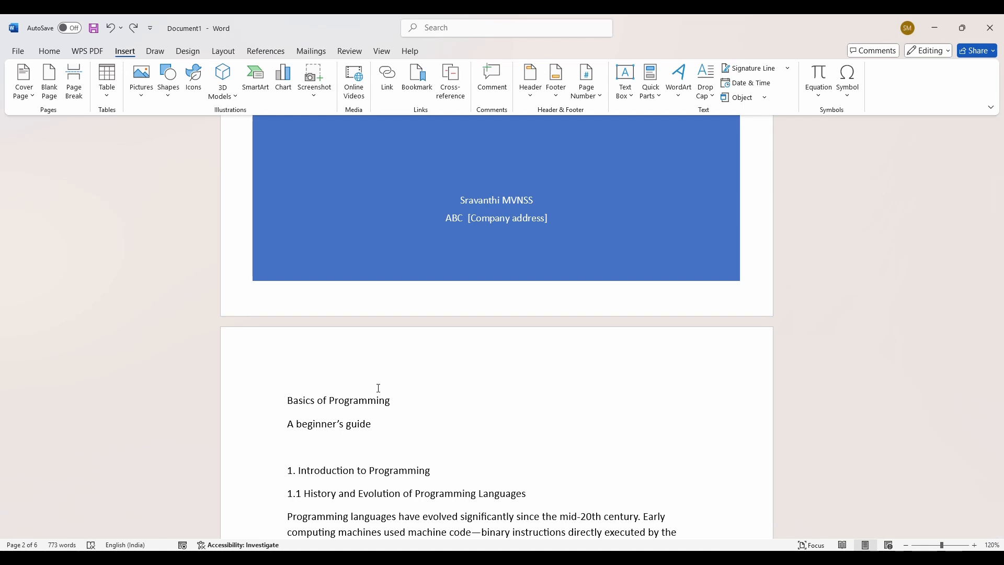
pyautogui.scroll(5, 494, 341)
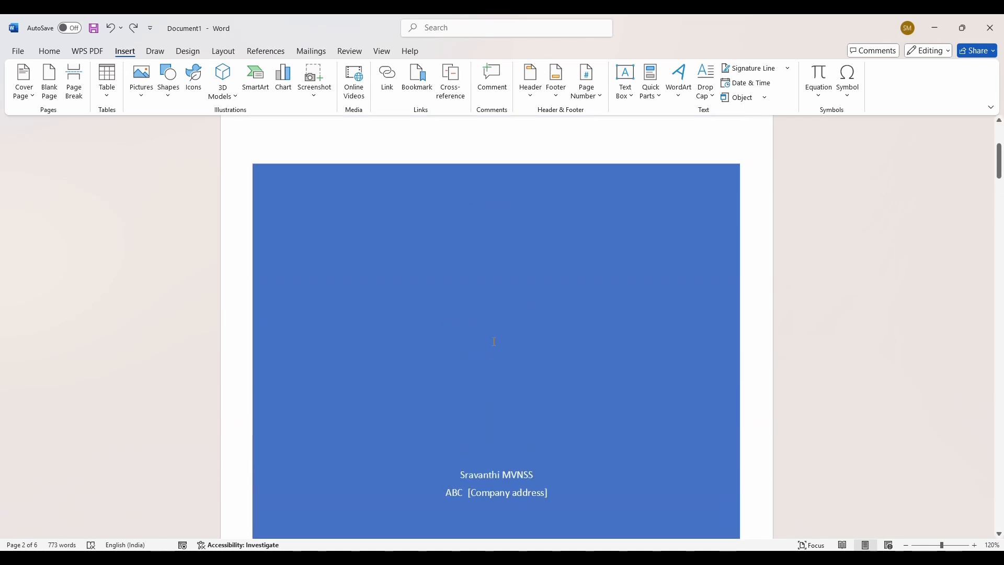
pyautogui.scroll(2, 494, 341)
pyautogui.scroll(-4, 485, 320)
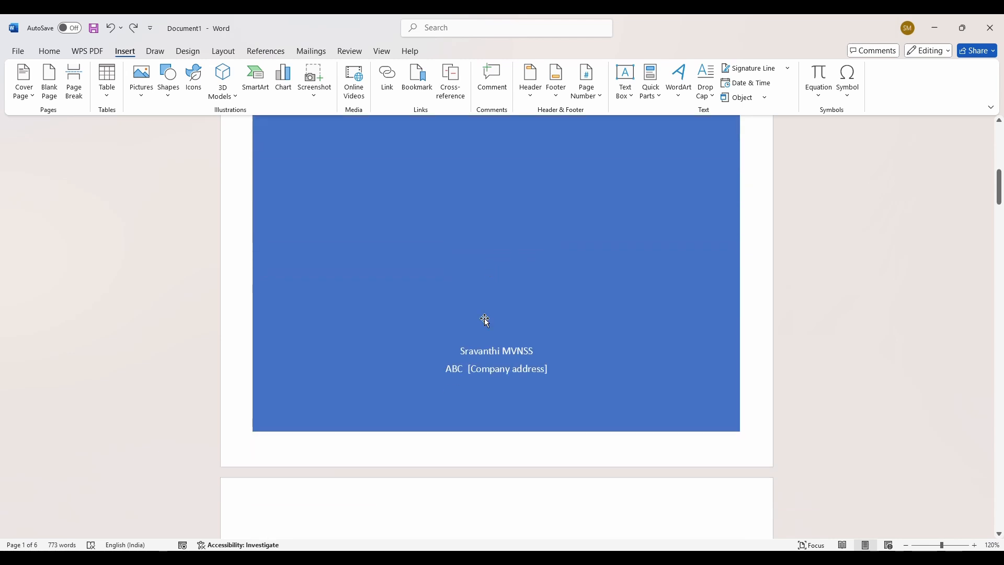
pyautogui.scroll(-4, 486, 320)
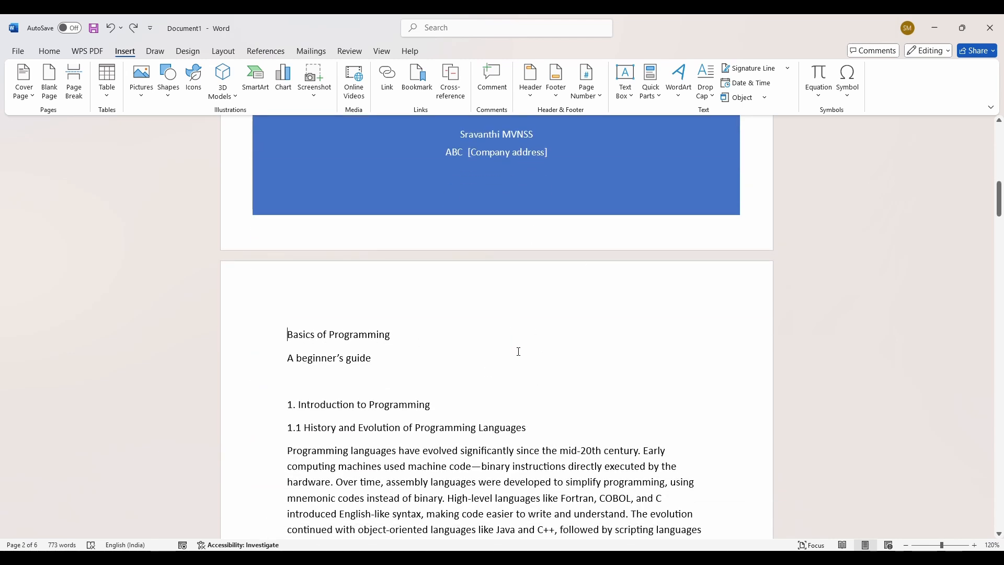
pyautogui.scroll(-1, 312, 361)
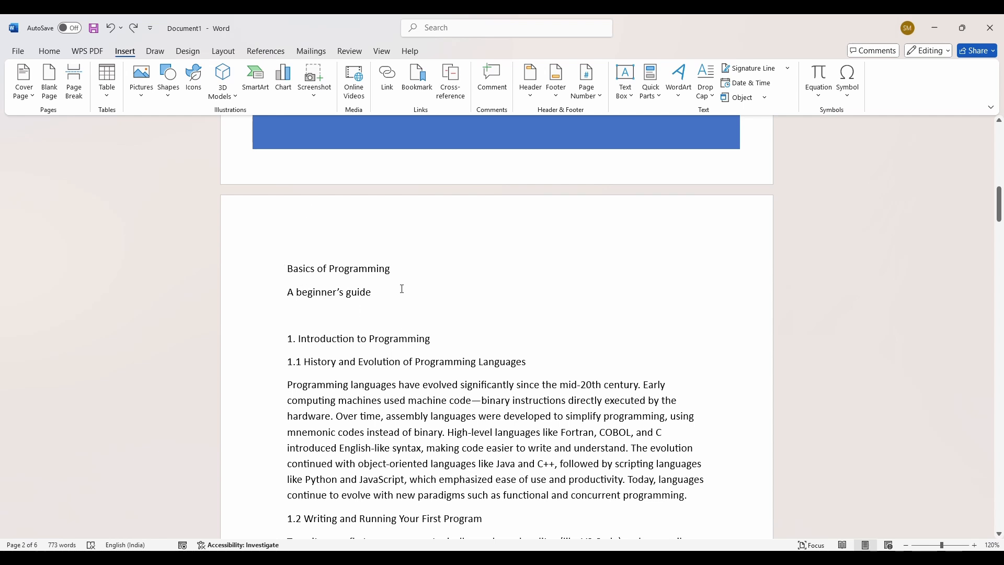
pyautogui.press('Return')
pyautogui.press('Return')
pyautogui.press('Return')
pyautogui.press('Return')
pyautogui.press('Return')
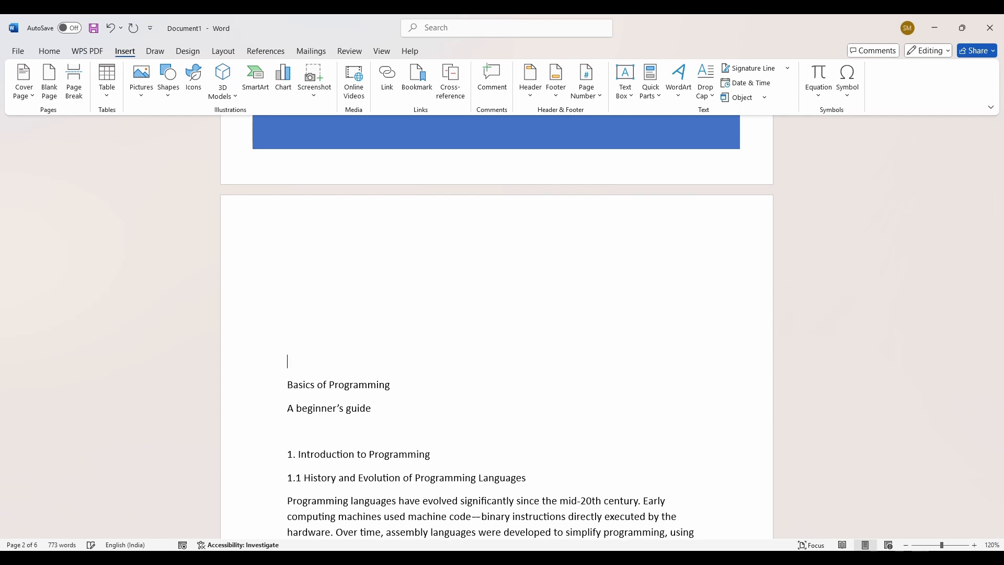
# Step: Add further blank lines above the Basics of Programming title and undo all the blank lines inserted there
pyautogui.press('Return')
pyautogui.press('Return')
pyautogui.press('Return')
pyautogui.press('Return')
pyautogui.hotkey('ctrl', 'z')
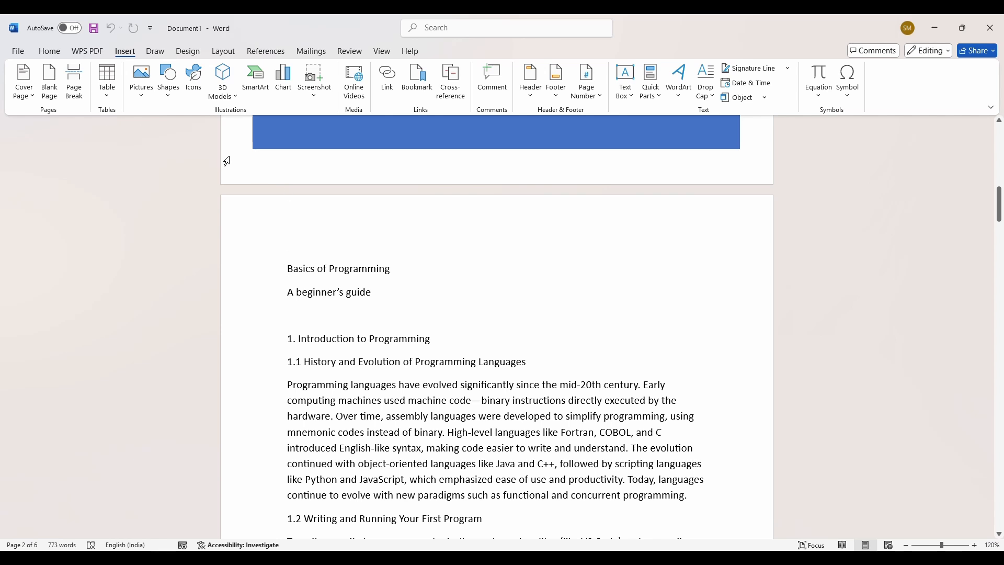
# Step: Insert a blank page between the cover page and the page starting with the Basics of Programming title
pyautogui.click(50, 81)
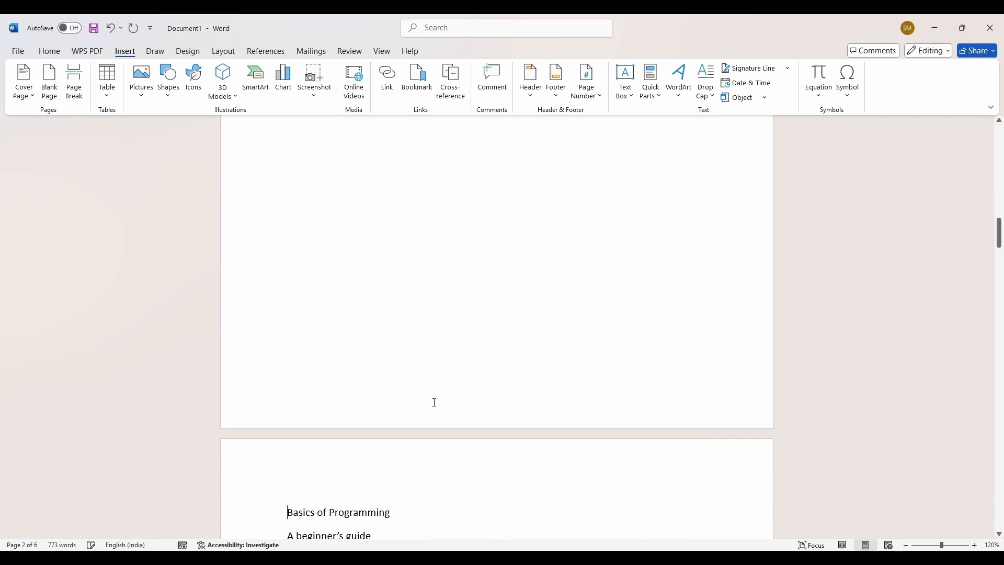
pyautogui.scroll(15, 435, 402)
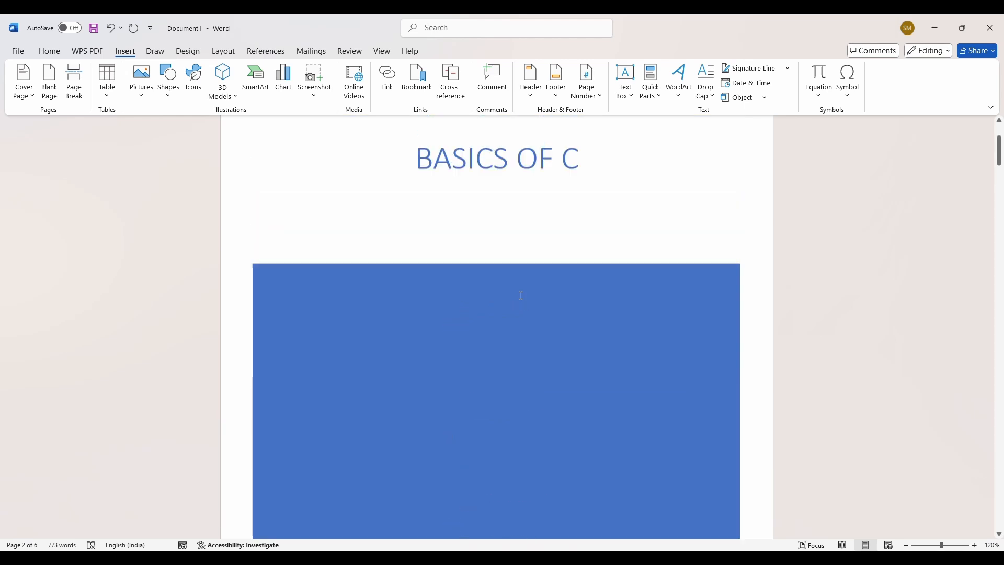
pyautogui.scroll(3, 521, 296)
pyautogui.scroll(-10, 520, 437)
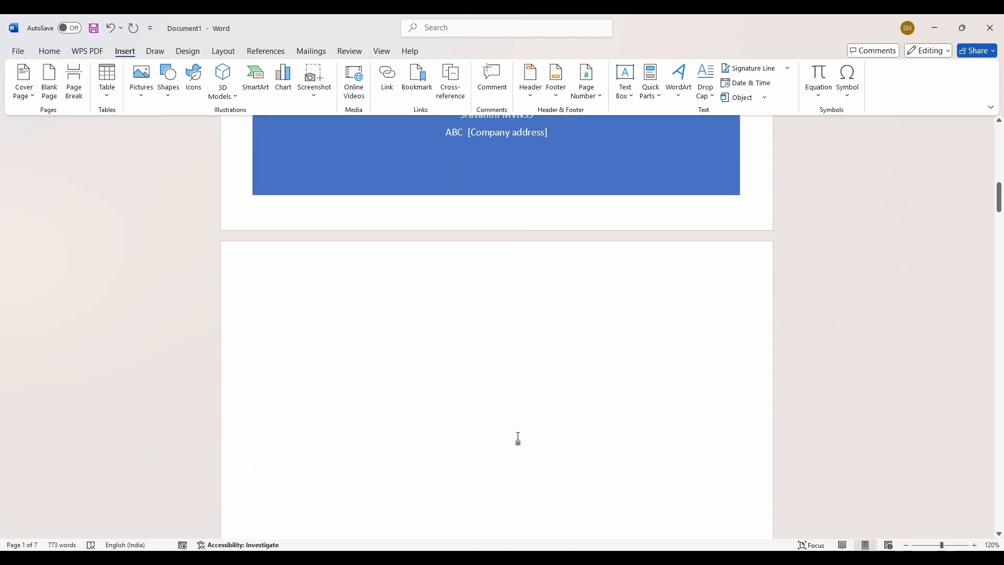
pyautogui.scroll(-12, 518, 438)
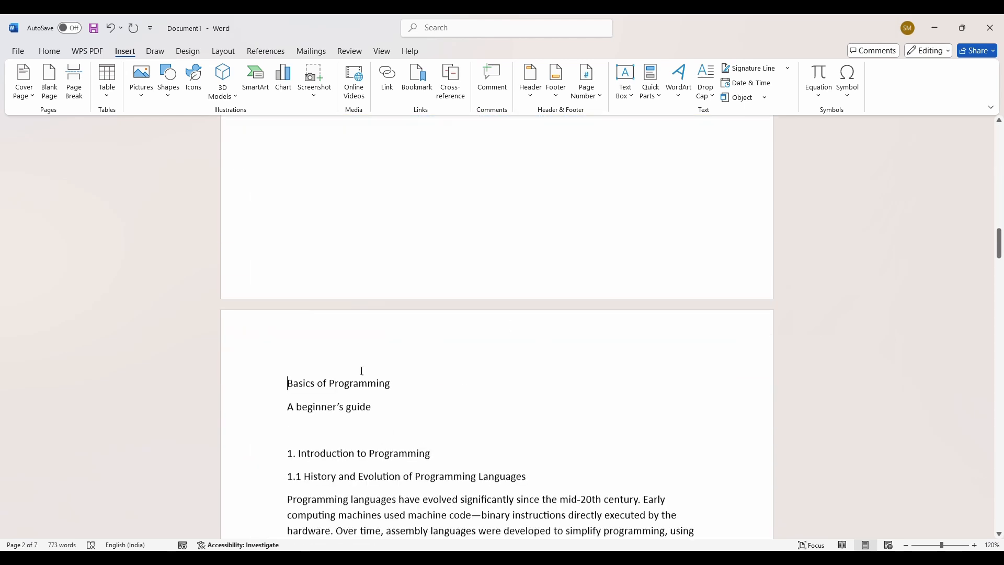
pyautogui.scroll(6, 574, 494)
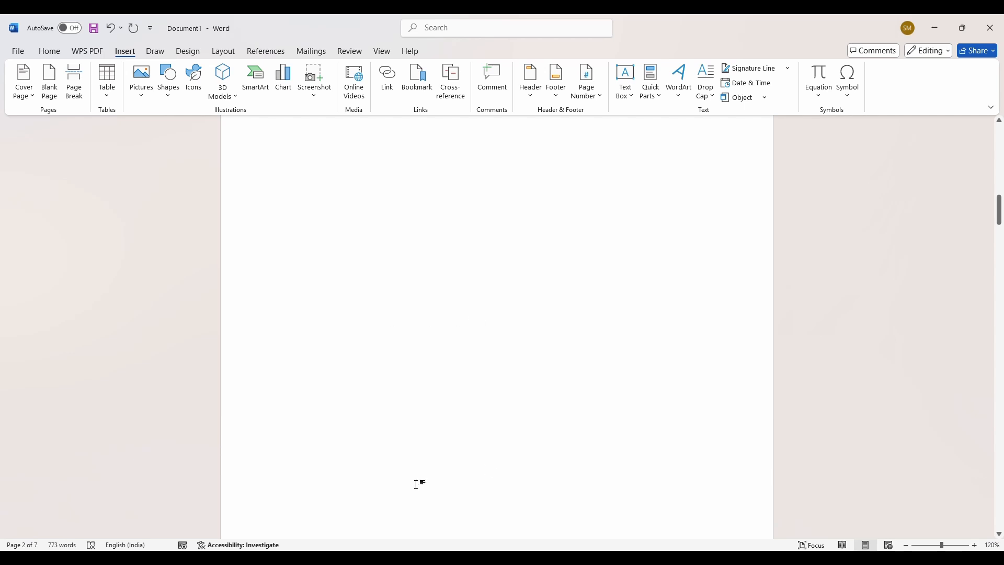
pyautogui.scroll(5, 419, 298)
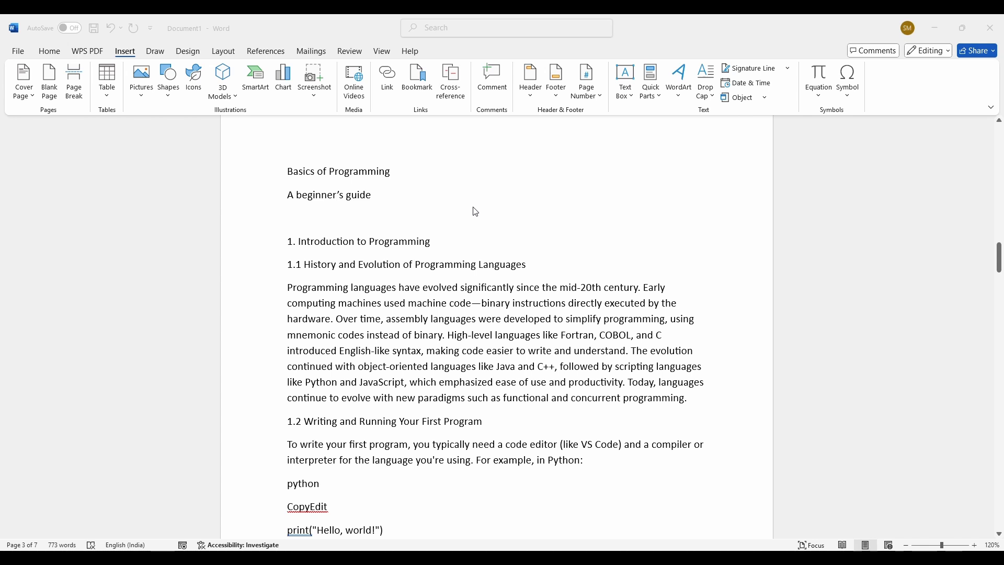
# Step: Examine how the chapters are split across pages, from Introduction to Programming through Database Management Systems
pyautogui.scroll(3, 476, 212)
pyautogui.scroll(-3, 290, 322)
pyautogui.click(288, 243)
pyautogui.scroll(-12, 292, 244)
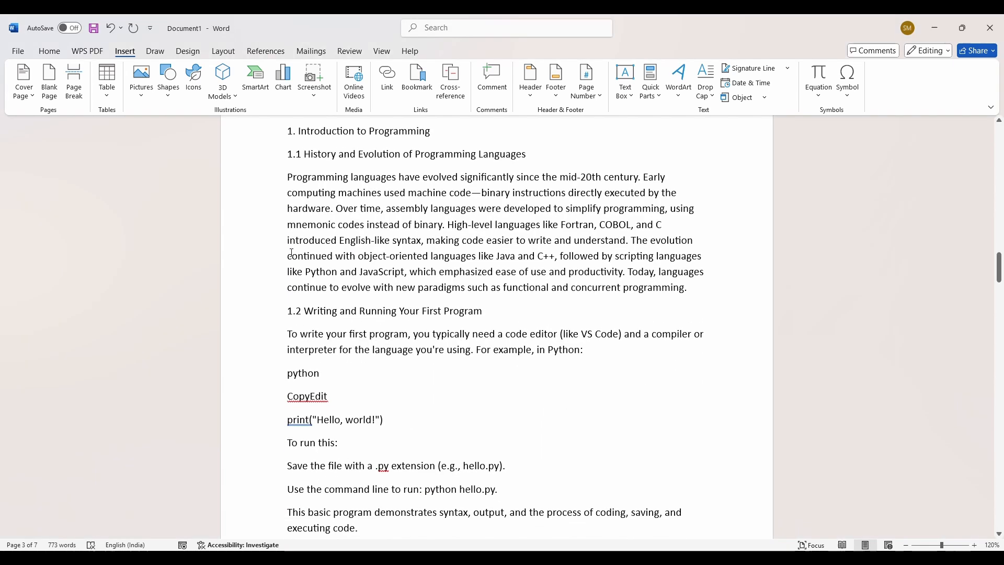
pyautogui.scroll(-15, 341, 403)
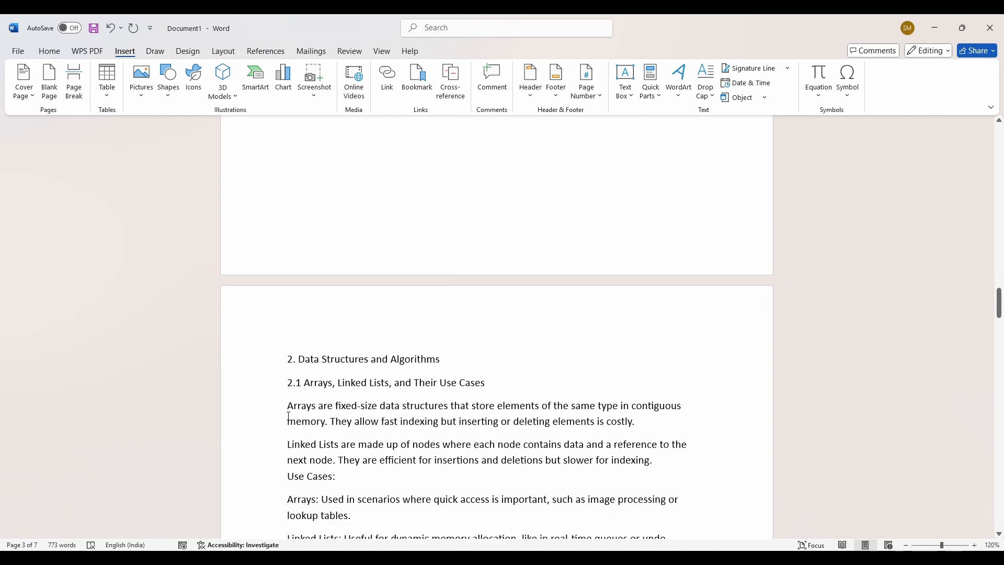
pyautogui.scroll(-15, 300, 351)
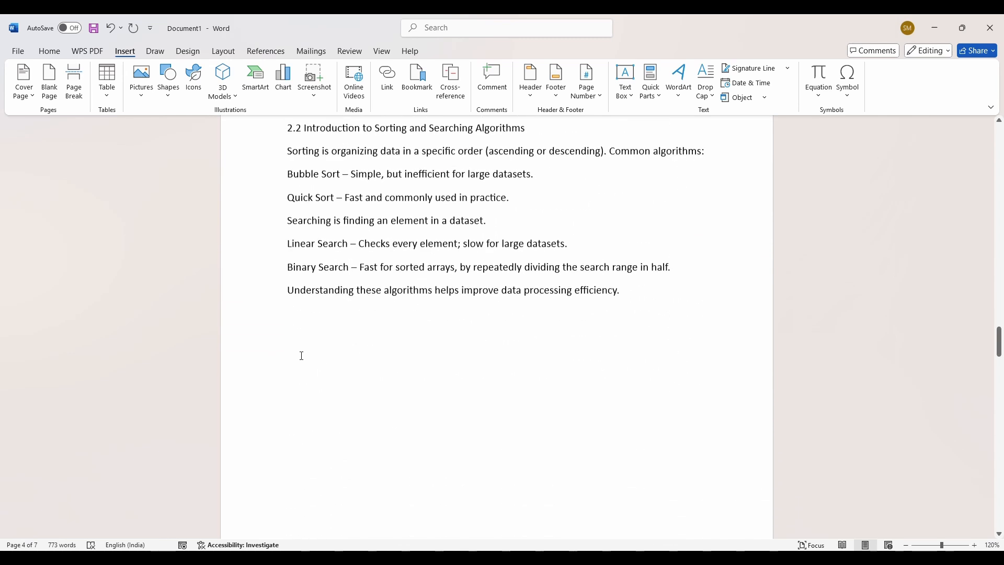
pyautogui.scroll(-15, 302, 357)
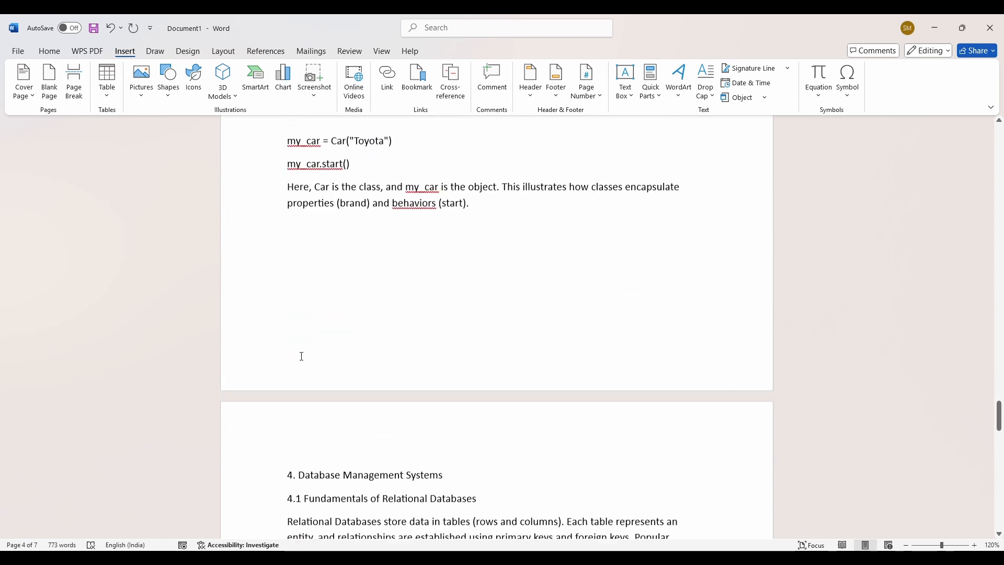
pyautogui.scroll(-3, 335, 314)
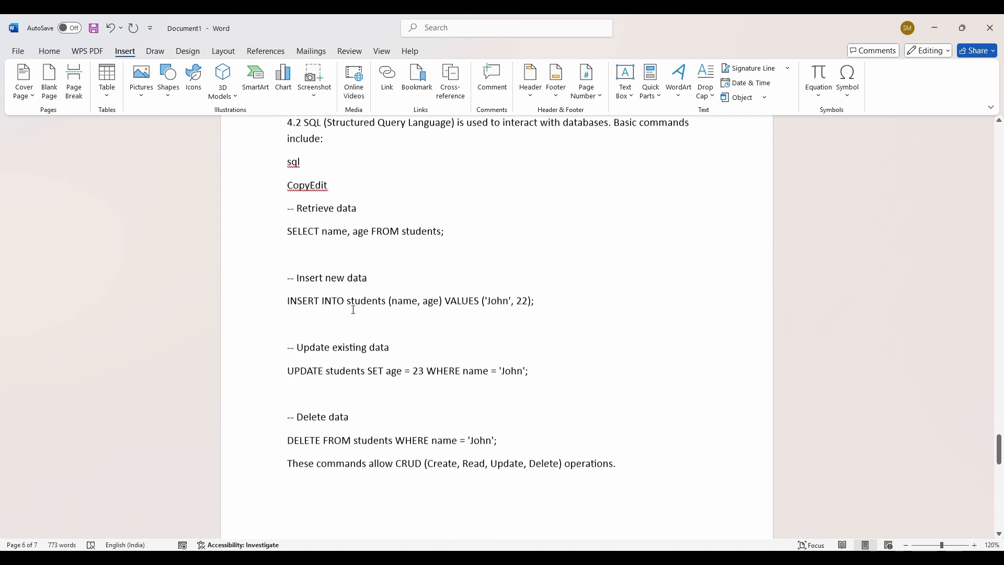
pyautogui.scroll(10, 350, 309)
pyautogui.scroll(10, 349, 312)
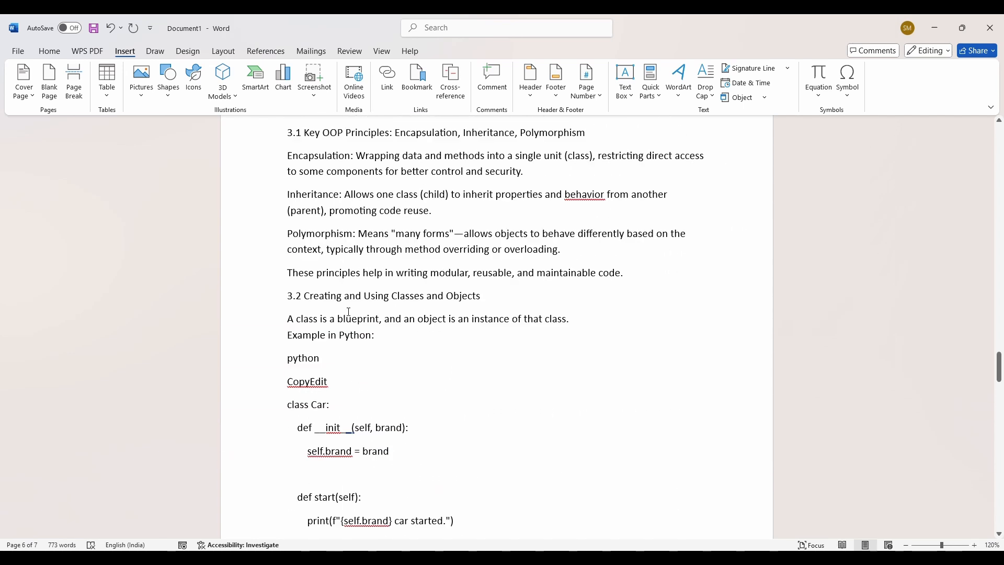
pyautogui.scroll(6, 371, 361)
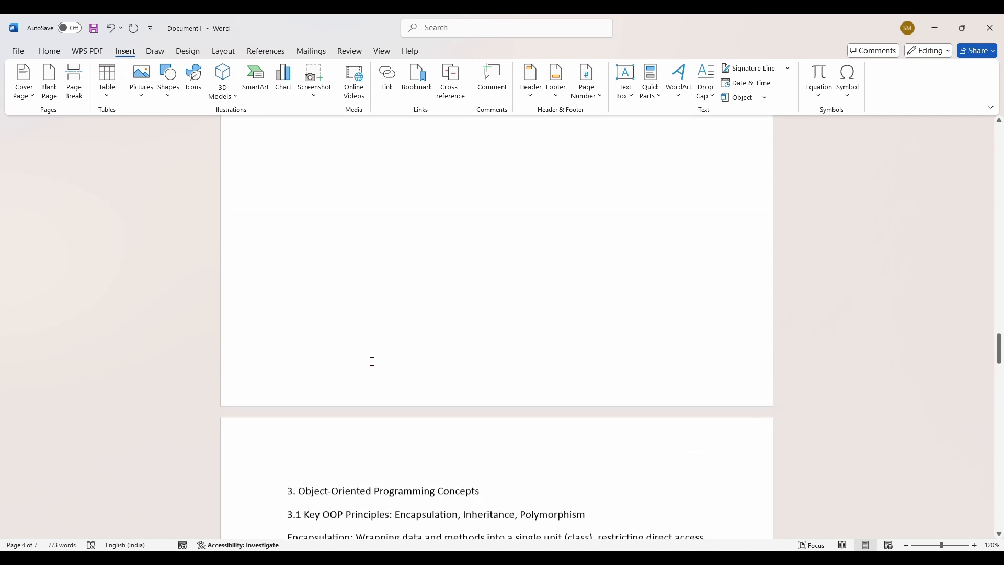
pyautogui.scroll(6, 377, 368)
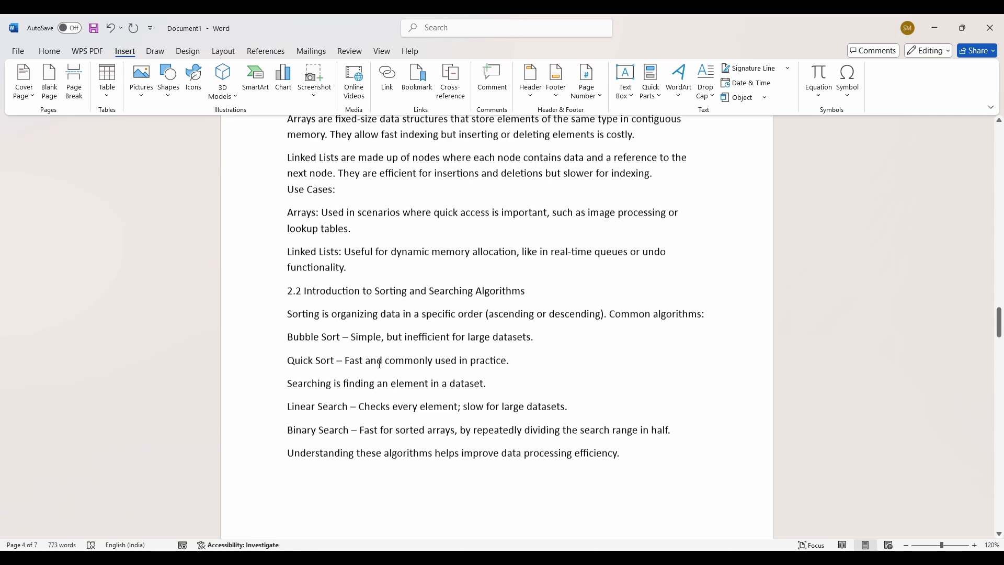
pyautogui.scroll(3, 385, 355)
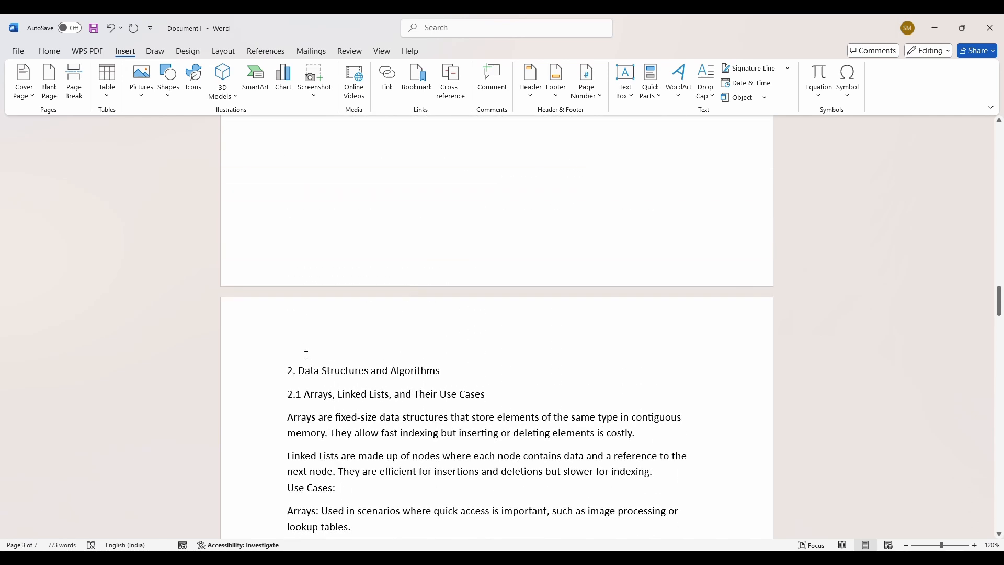
pyautogui.scroll(5, 306, 355)
pyautogui.scroll(-1, 377, 354)
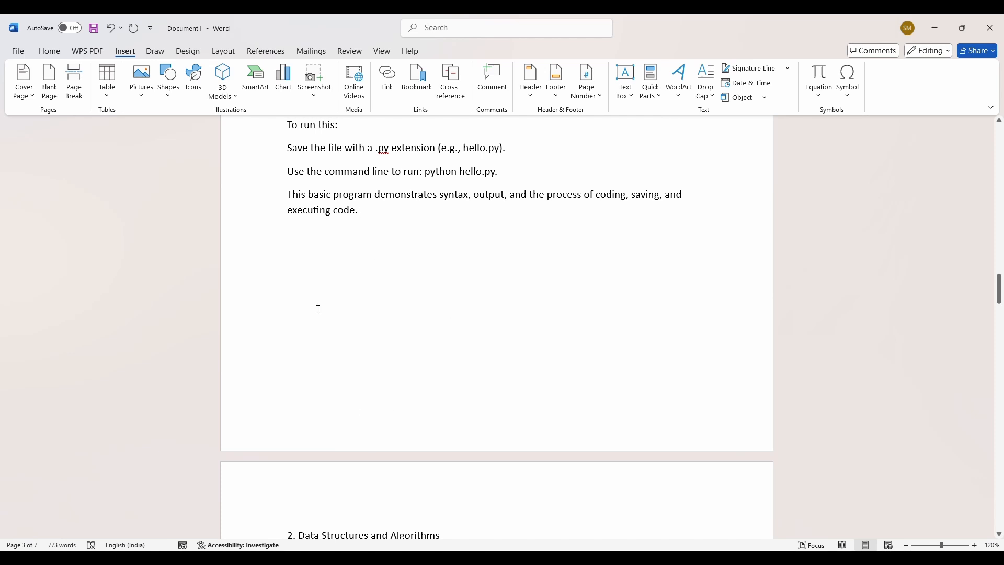
# Step: Add the placeholder text Sdaasd on a new line at the end of chapter 1, followed by several blank lines
pyautogui.click(427, 314)
pyautogui.press('Return')
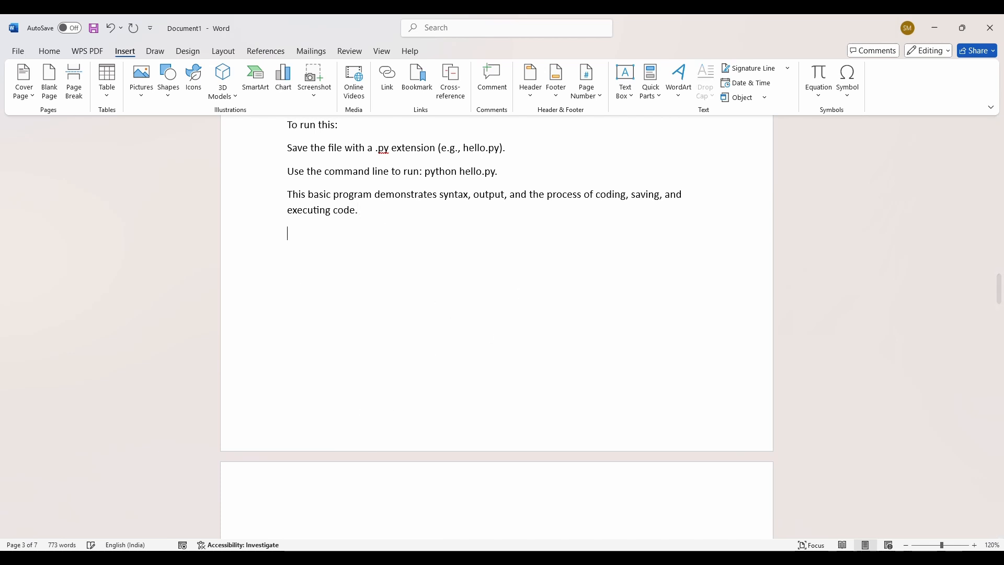
pyautogui.write('sdaasd')
pyautogui.scroll(-2, 466, 315)
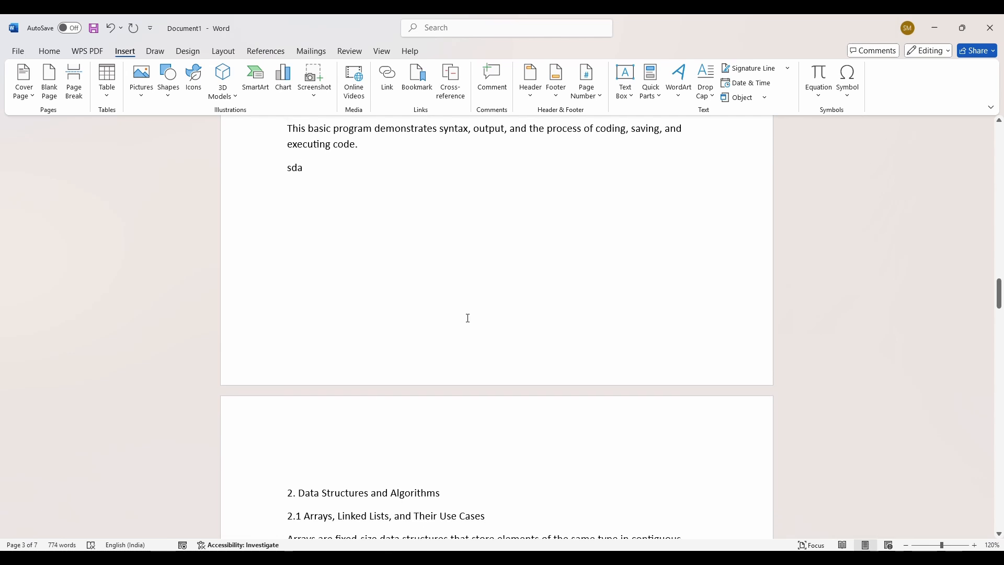
pyautogui.press('Return')
pyautogui.press('Return')
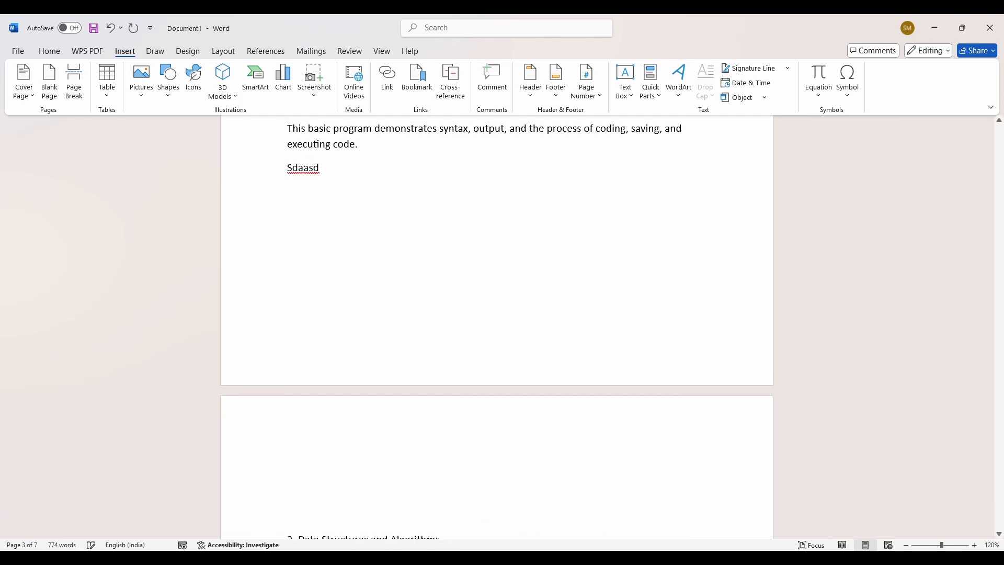
pyautogui.press('Return')
pyautogui.scroll(-2, 497, 325)
pyautogui.press('Return')
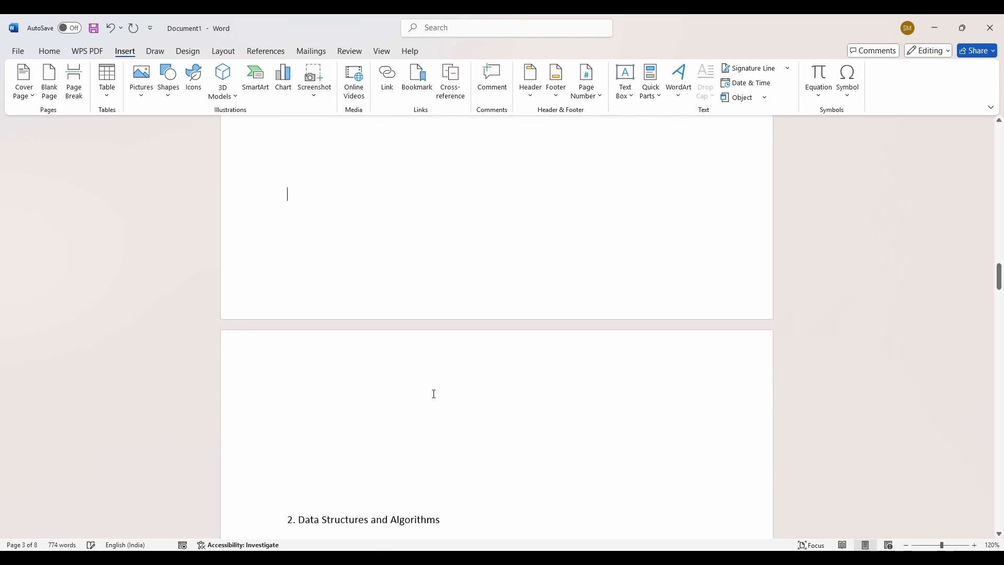
pyautogui.scroll(-3, 433, 395)
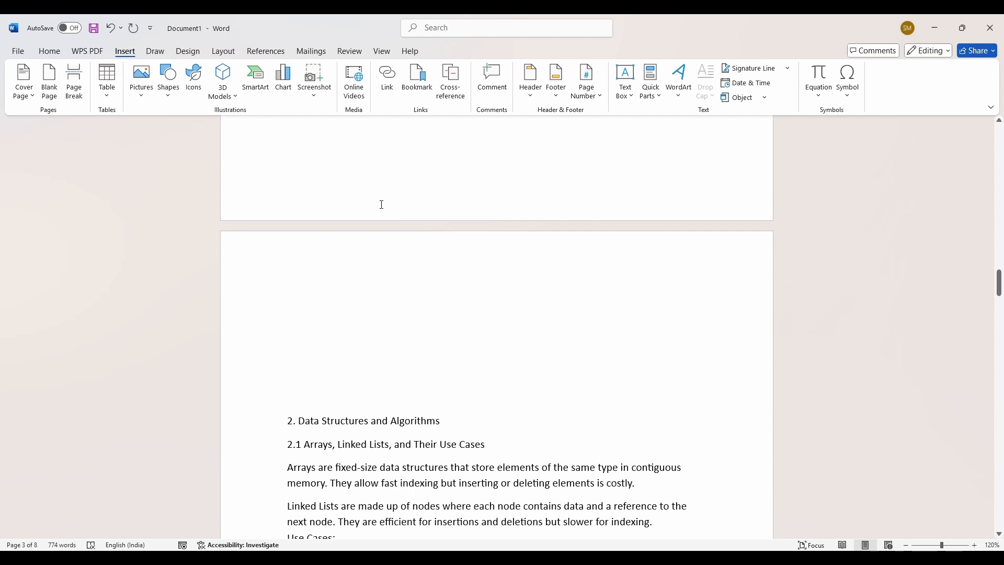
# Step: Delete the blank lines above the Data Structures and Algorithms heading and start it on a new page with a page break
pyautogui.click(291, 428)
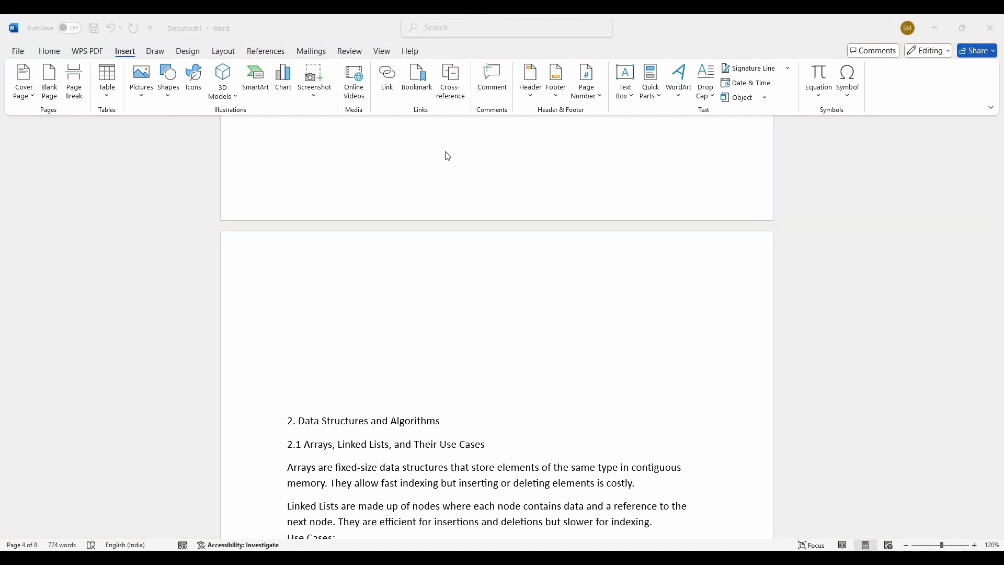
pyautogui.click(288, 421)
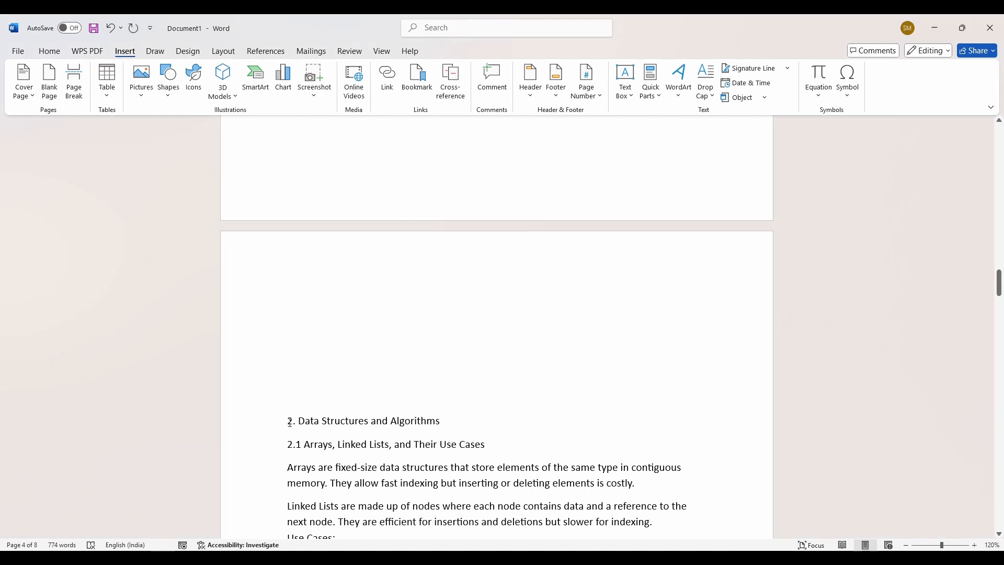
pyautogui.press('BackSpace')
pyautogui.press('BackSpace')
pyautogui.press('BackSpace')
pyautogui.press('BackSpace')
pyautogui.press('BackSpace')
pyautogui.press('BackSpace')
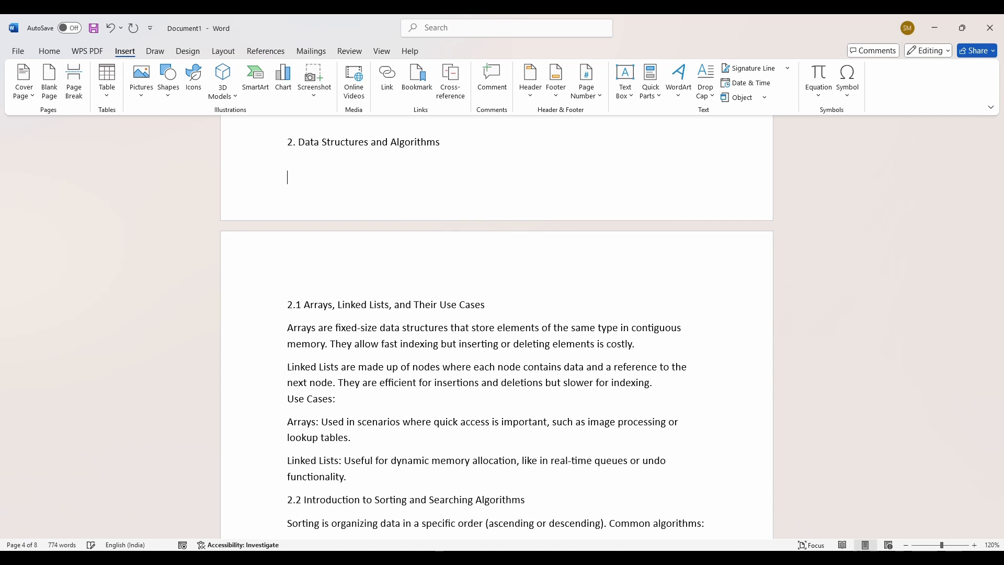
pyautogui.hotkey('ctrl', 'Return')
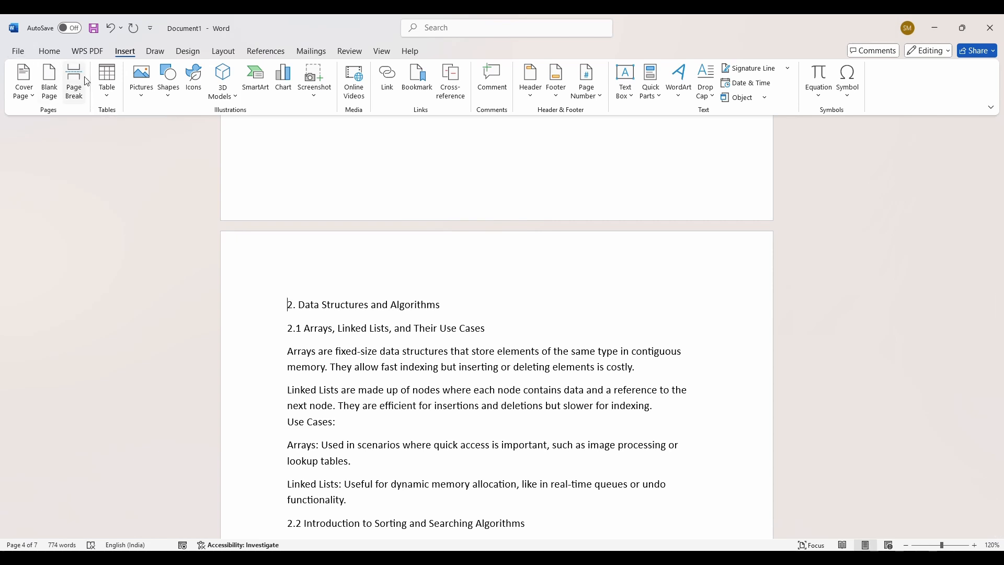
# Step: Insert another page break directly before the 2. Data Structures and Algorithms heading
pyautogui.scroll(5, 305, 277)
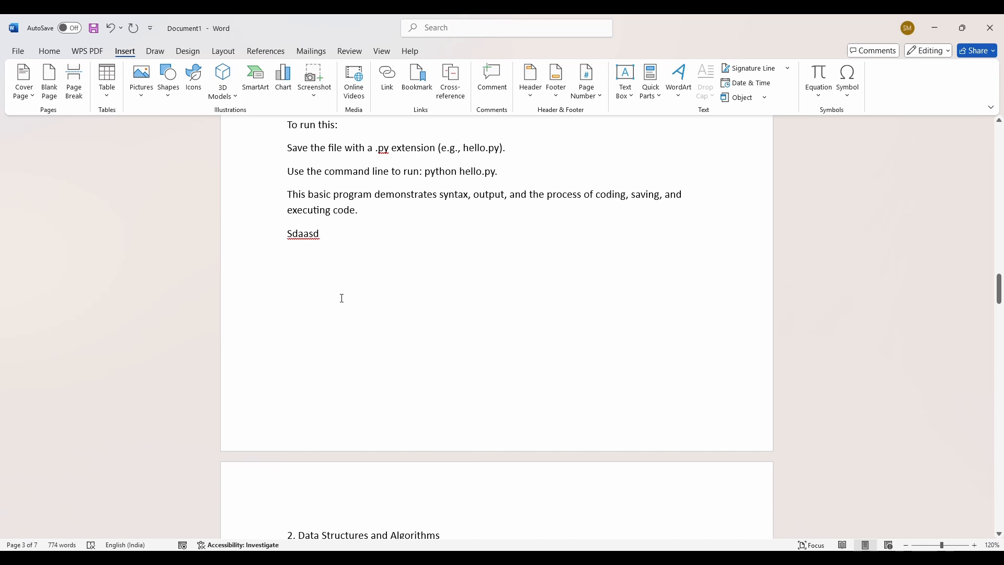
pyautogui.scroll(-1, 349, 351)
pyautogui.scroll(-4, 349, 351)
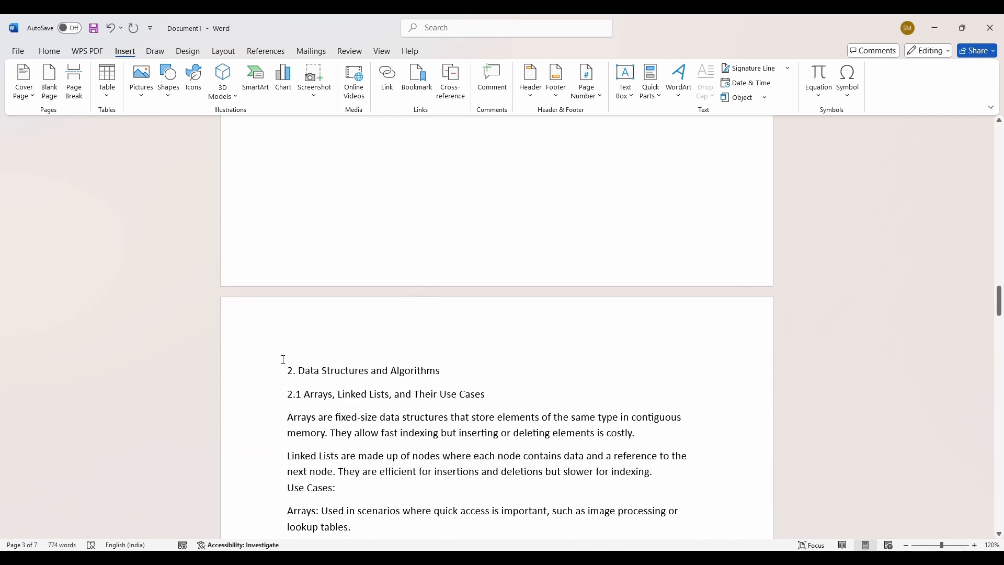
pyautogui.click(286, 369)
pyautogui.click(76, 99)
pyautogui.scroll(-3, 386, 247)
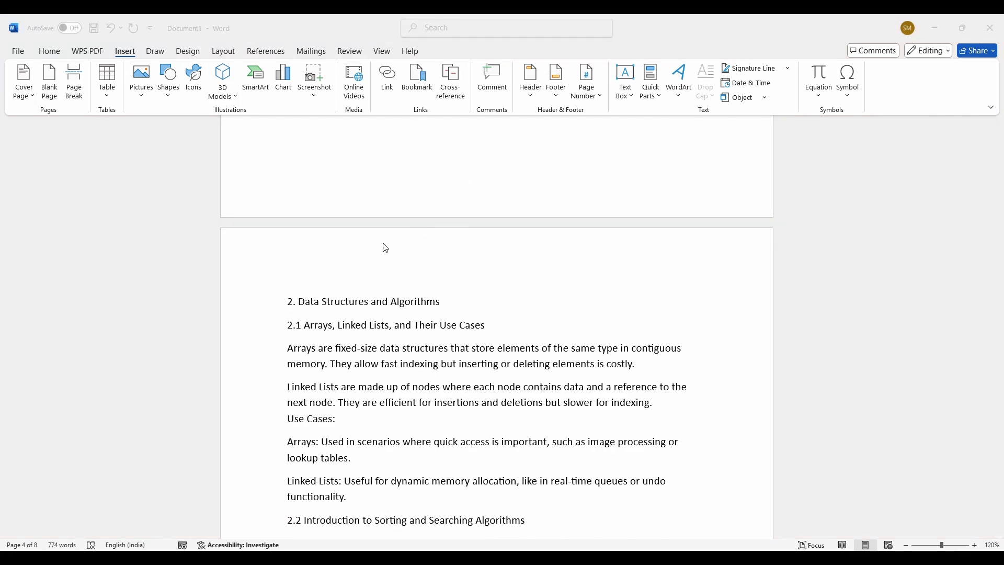
pyautogui.click(304, 318)
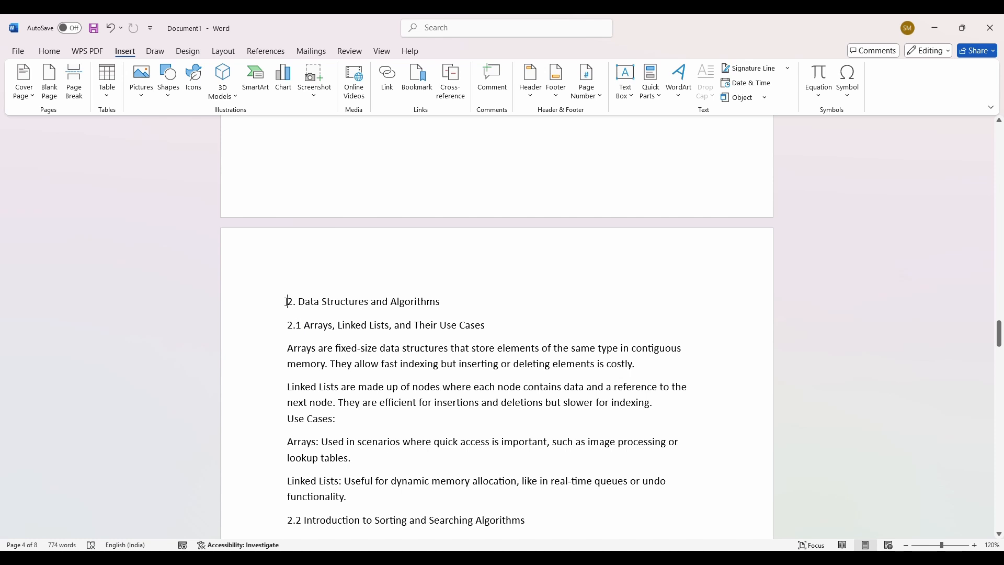
pyautogui.click(287, 302)
# Step: Delete the surplus blank lines below the Sdaasd line at the end of chapter 1
pyautogui.scroll(5, 390, 280)
pyautogui.scroll(10, 390, 280)
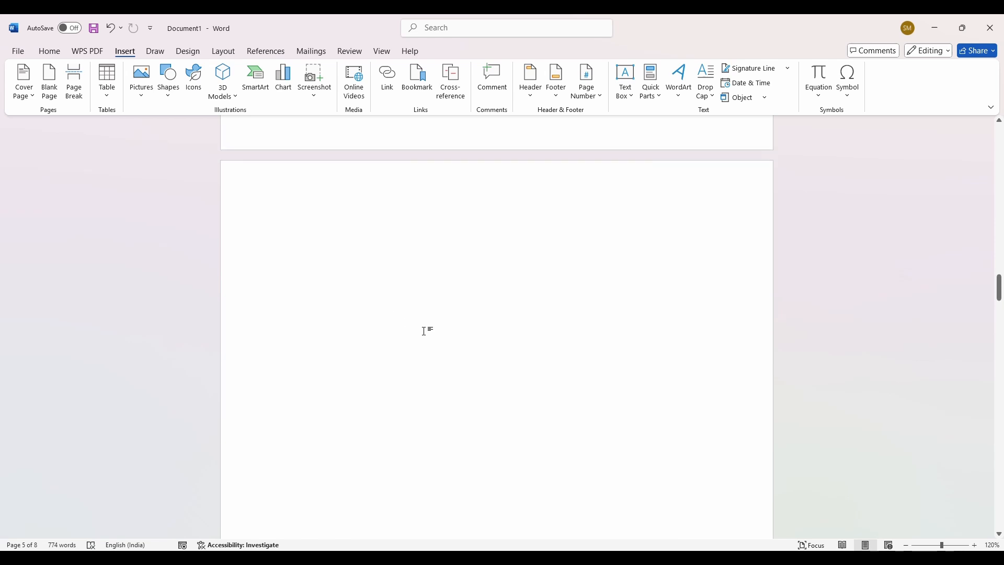
pyautogui.scroll(1, 400, 370)
pyautogui.click(321, 330)
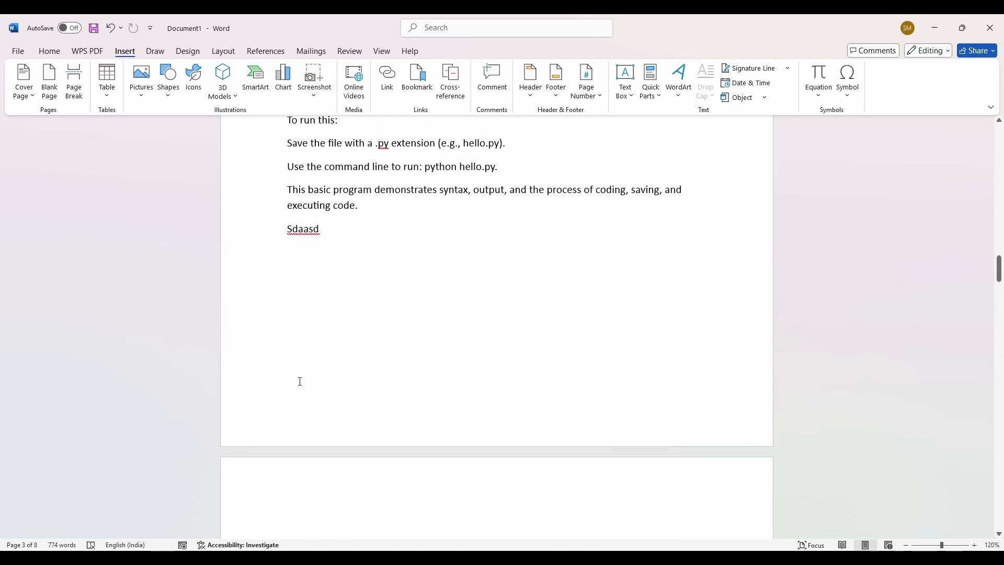
pyautogui.scroll(5, 305, 394)
pyautogui.scroll(-4, 366, 345)
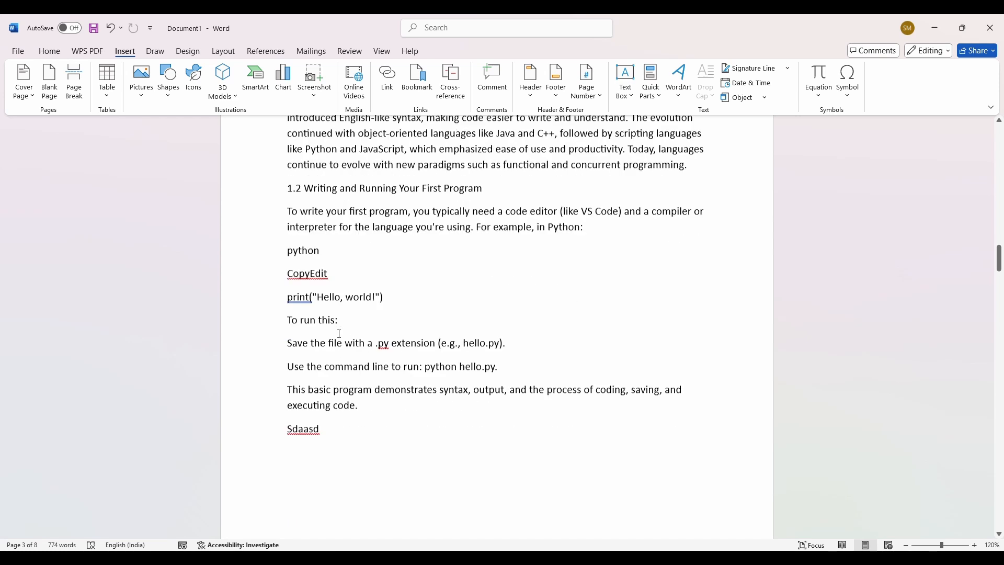
pyautogui.scroll(-2, 410, 361)
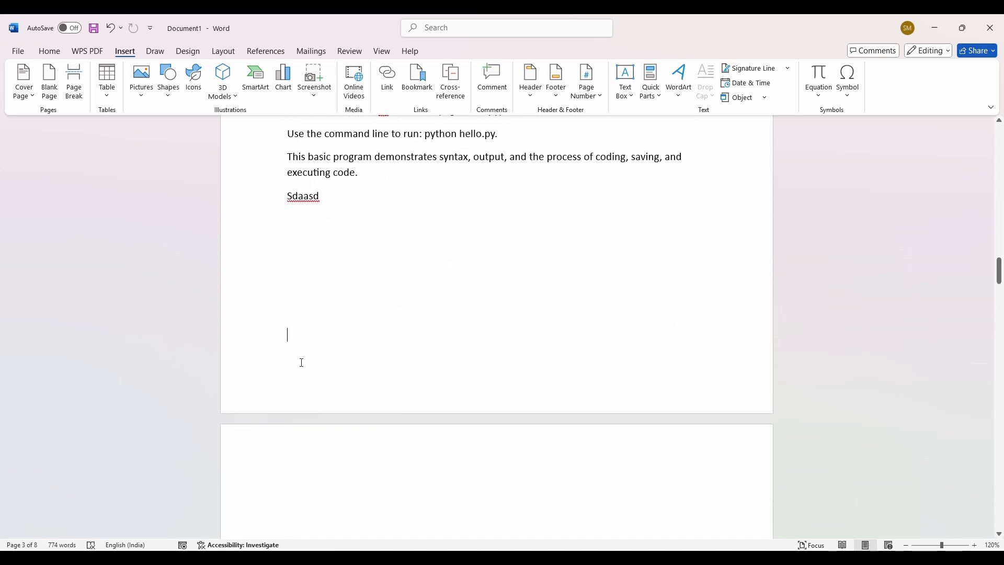
pyautogui.press('BackSpace')
pyautogui.press('BackSpace')
pyautogui.press('BackSpace')
pyautogui.press('BackSpace')
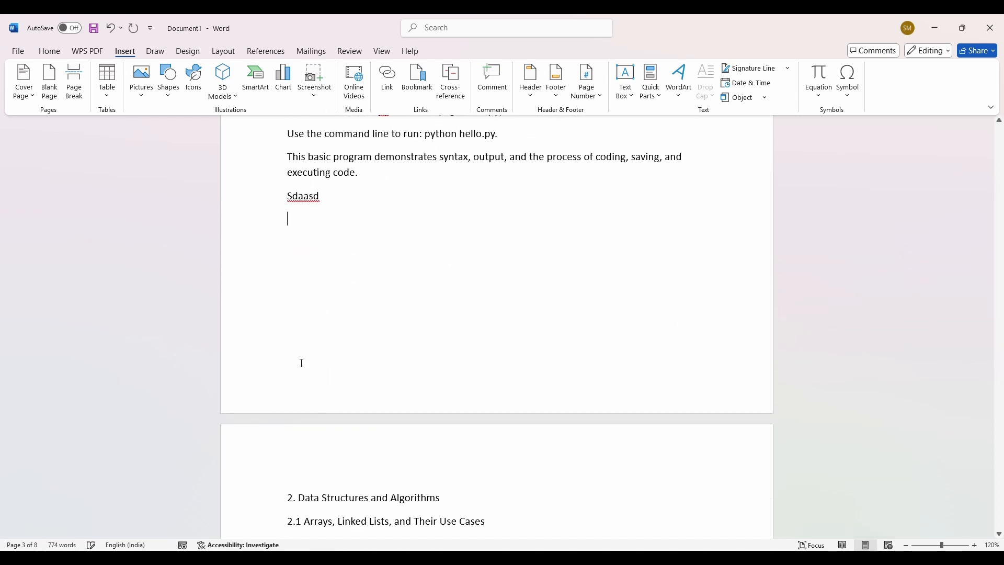
# Step: Add the placeholder lines Sjw, Dwdfw, Dwdk, Dnd, Wefnew and Few below Sdaasd, and continue onto the following page
pyautogui.scroll(-1, 300, 360)
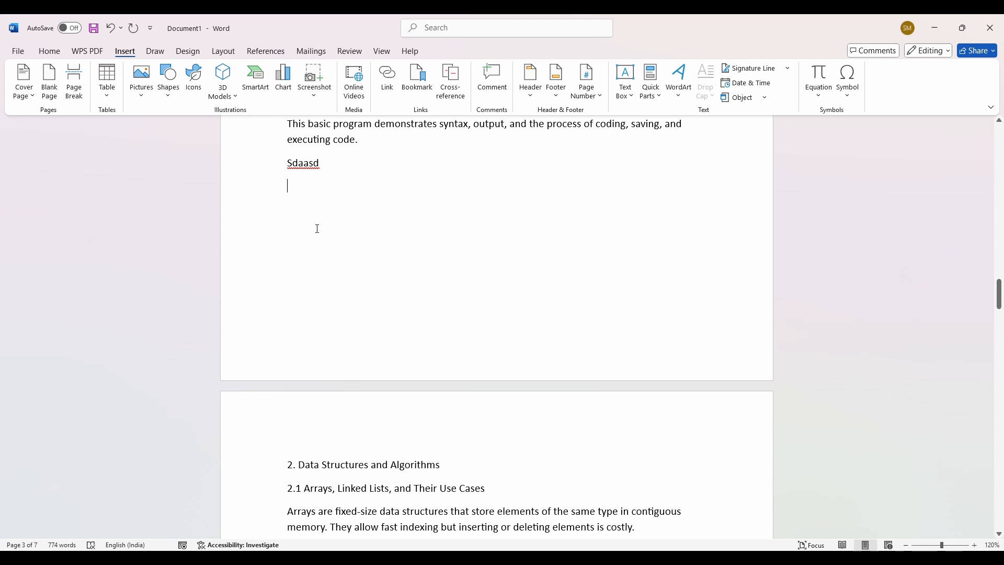
pyautogui.write('Sjw')
pyautogui.press('Return')
pyautogui.write('dwdfw')
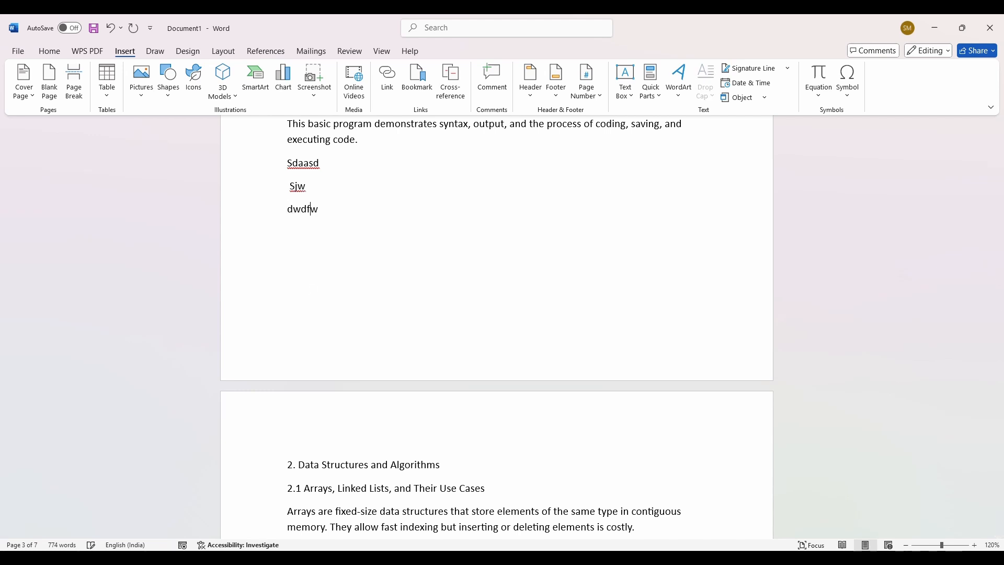
pyautogui.press('Return')
pyautogui.write('dwdk')
pyautogui.press('Return')
pyautogui.write('dnd')
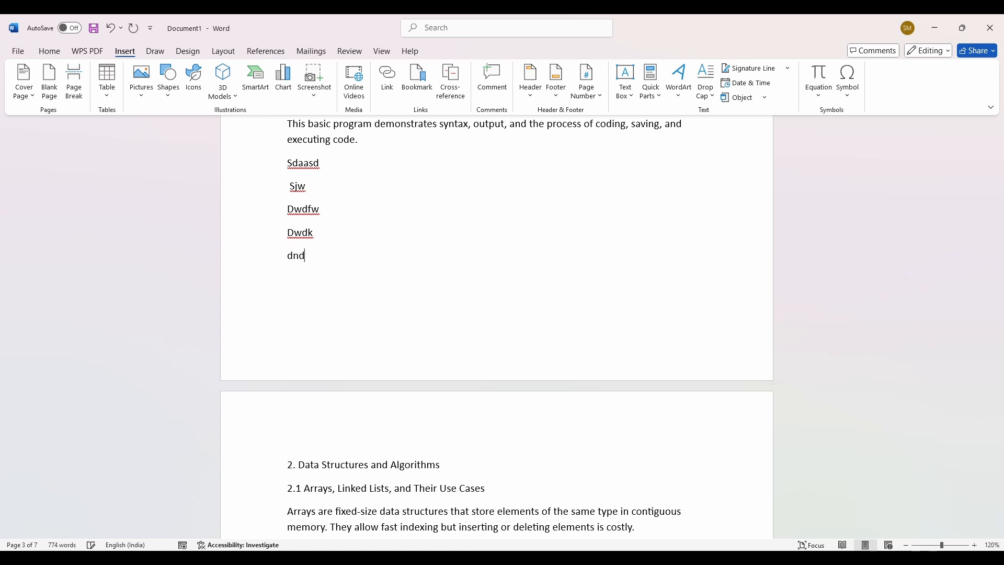
pyautogui.press('Return')
pyautogui.write('wefnew')
pyautogui.press('Return')
pyautogui.write('fwe')
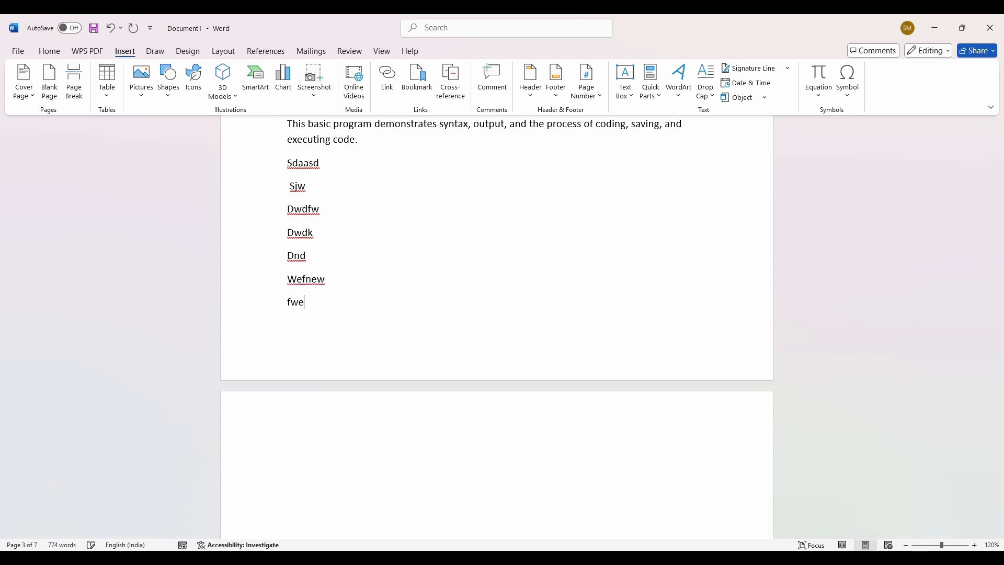
pyautogui.hotkey('ctrl', 'Return')
# Step: Examine how the added placeholder lines affect the page before the 2. Data Structures and Algorithms heading
pyautogui.scroll(-5, 365, 276)
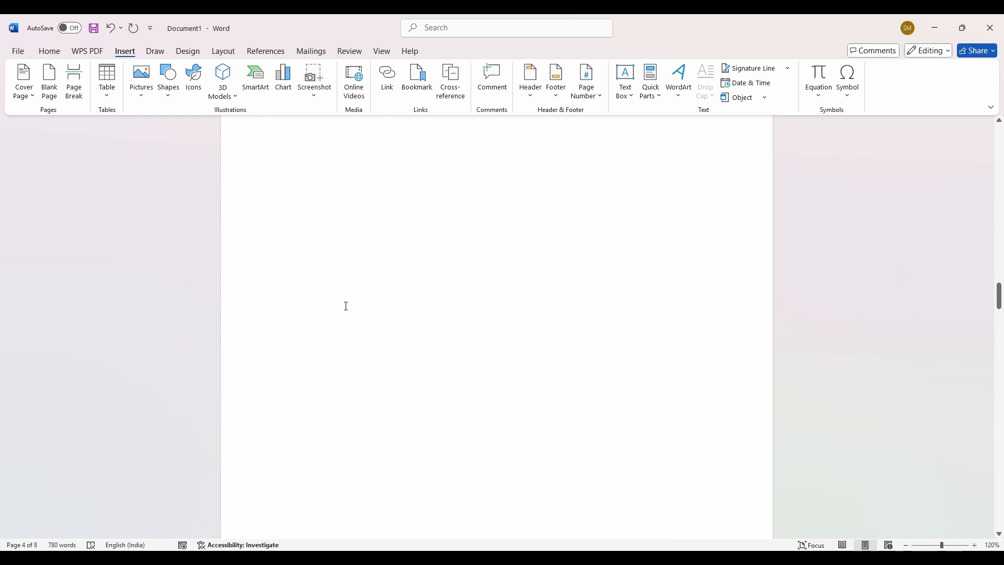
pyautogui.scroll(-3, 346, 306)
pyautogui.scroll(-5, 365, 284)
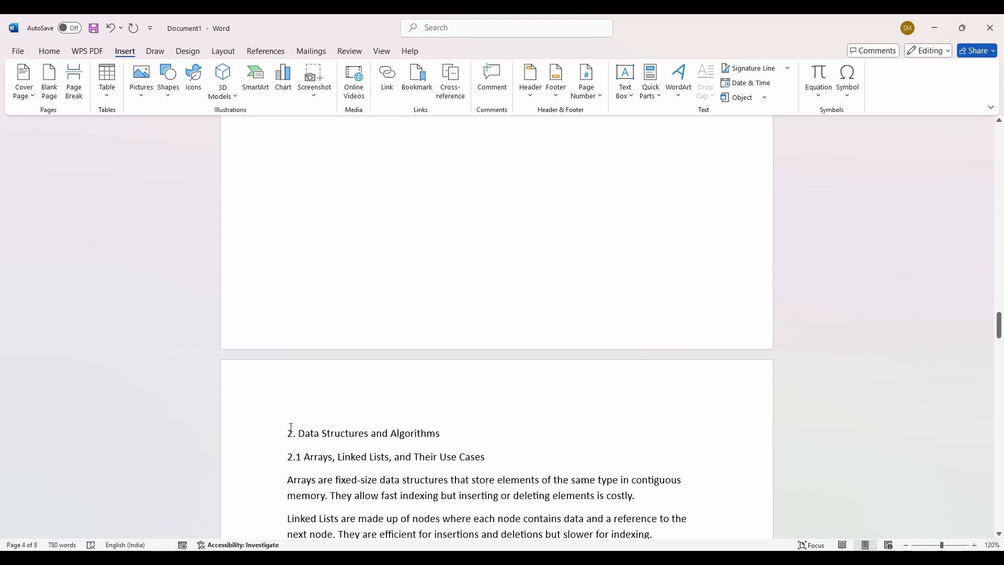
pyautogui.scroll(8, 307, 390)
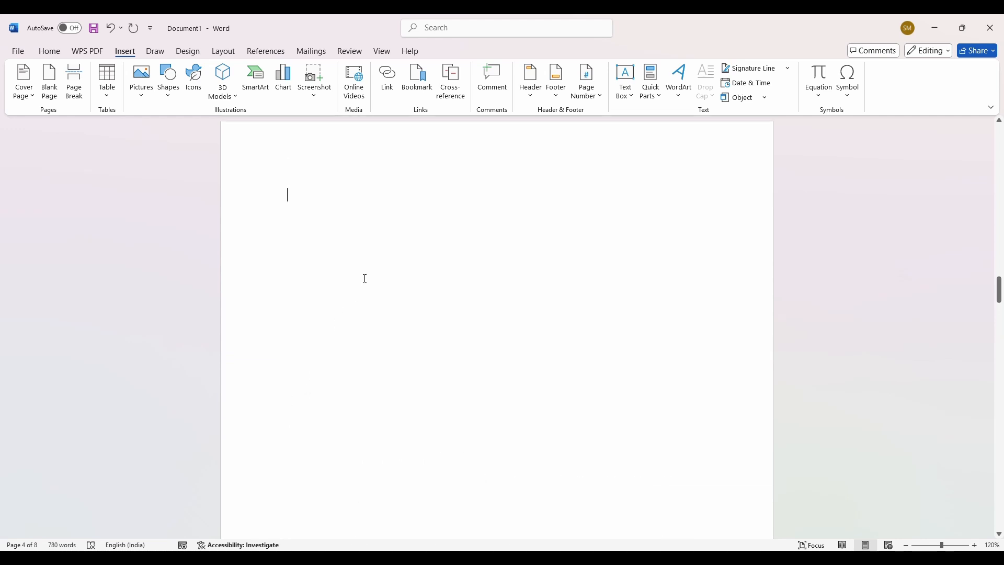
pyautogui.scroll(3, 365, 280)
pyautogui.click(360, 204)
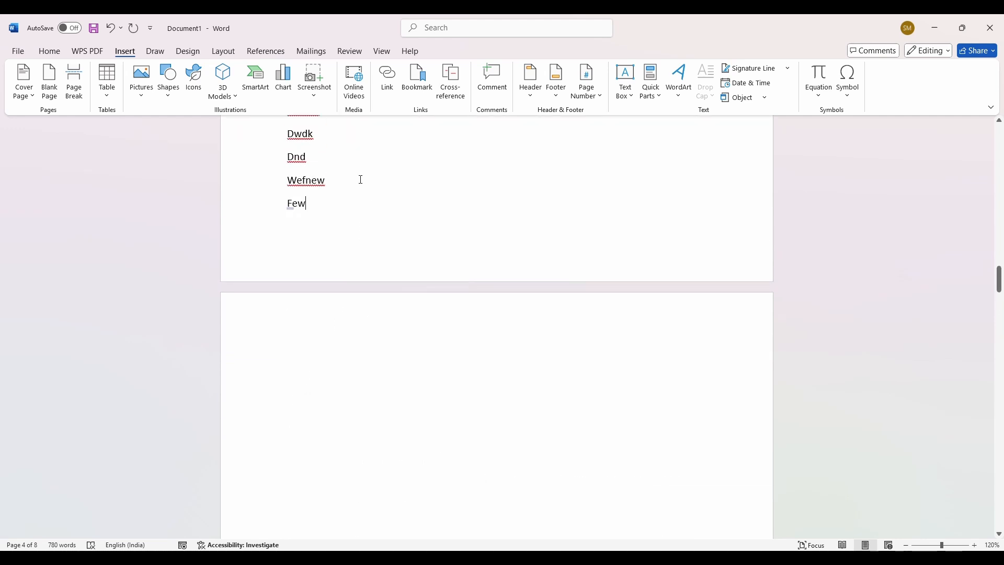
pyautogui.moveTo(318, 135); pyautogui.dragTo(410, 256)
pyautogui.scroll(3, 392, 274)
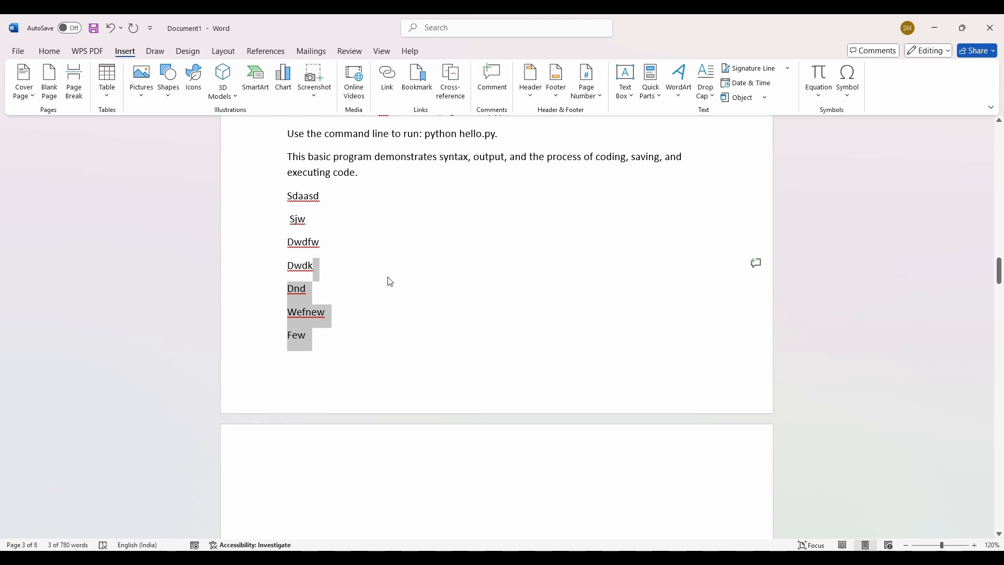
pyautogui.scroll(-6, 393, 290)
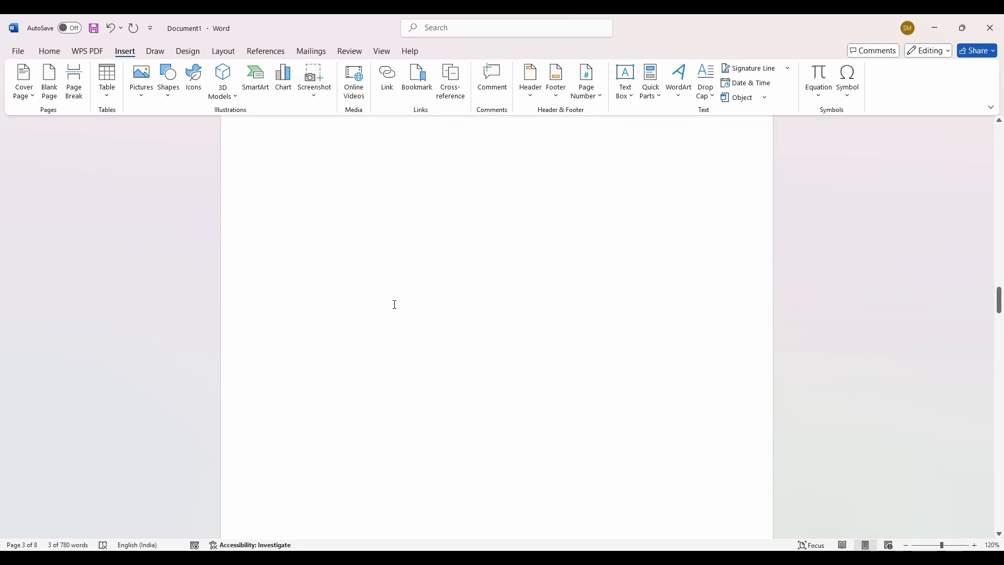
pyautogui.scroll(-5, 395, 308)
pyautogui.scroll(-1, 395, 313)
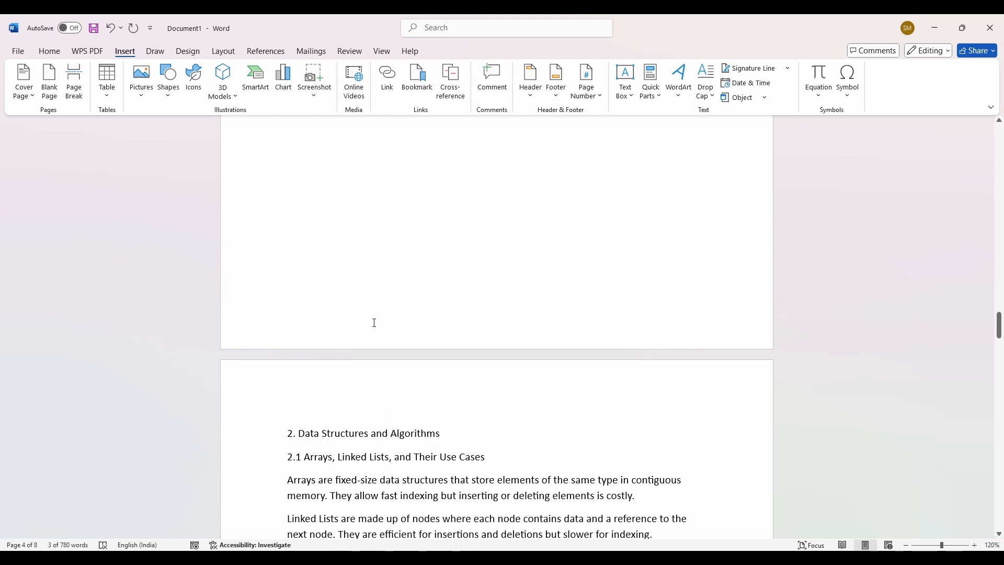
# Step: Insert a page break directly before the 3. Object-Oriented Programming Concepts heading
pyautogui.scroll(-12, 375, 323)
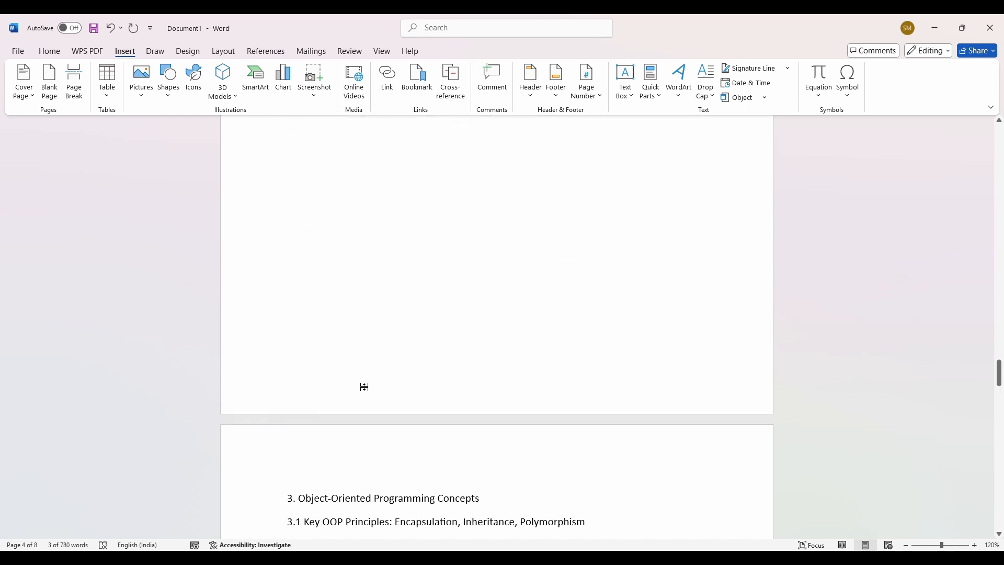
pyautogui.scroll(-3, 364, 387)
pyautogui.click(290, 372)
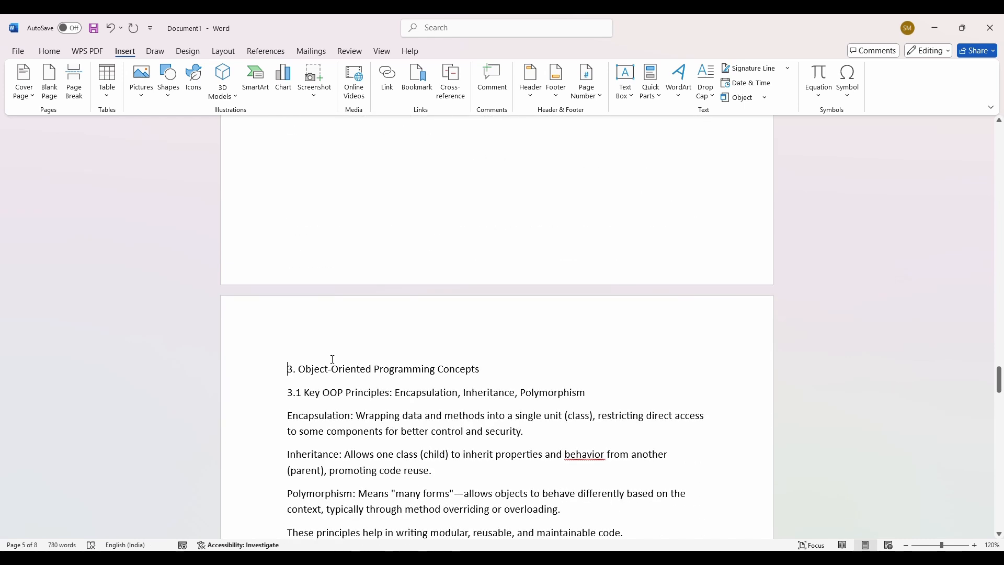
pyautogui.click(73, 87)
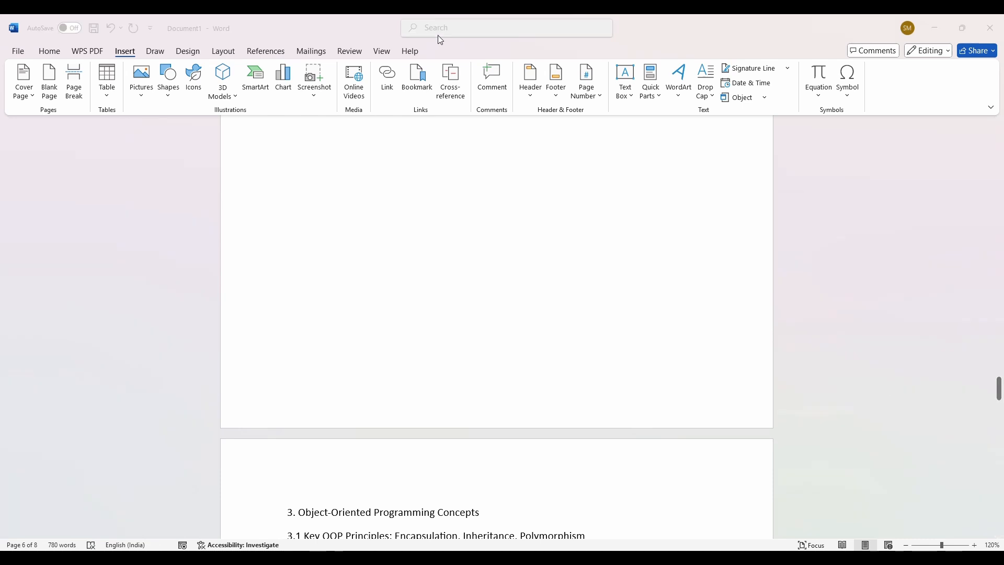
pyautogui.scroll(2, 455, 190)
pyautogui.scroll(-5, 455, 191)
pyautogui.scroll(-2, 369, 352)
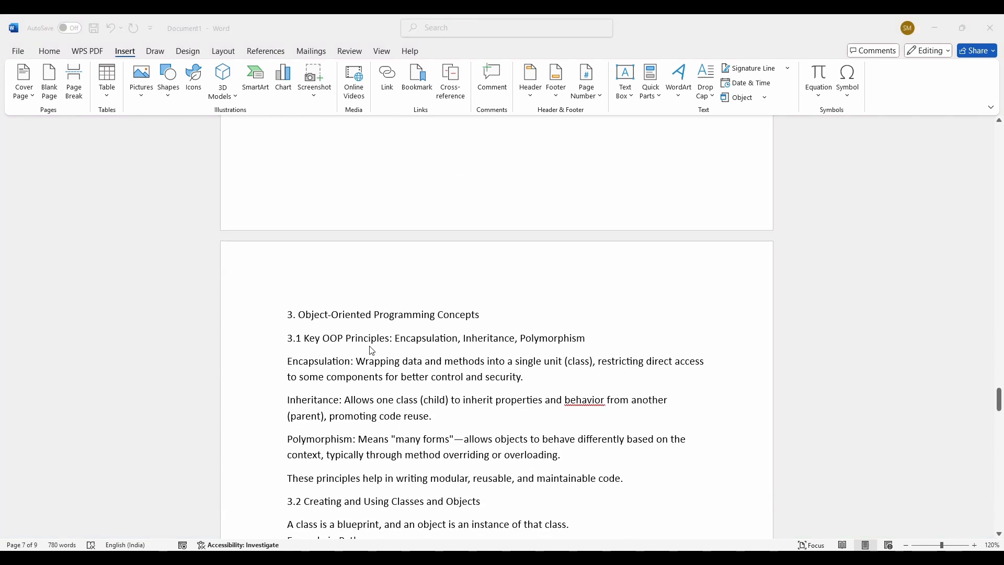
# Step: Delete the surplus blank lines below the last sentence of chapter 2, about data processing efficiency
pyautogui.scroll(10, 370, 352)
pyautogui.scroll(15, 371, 350)
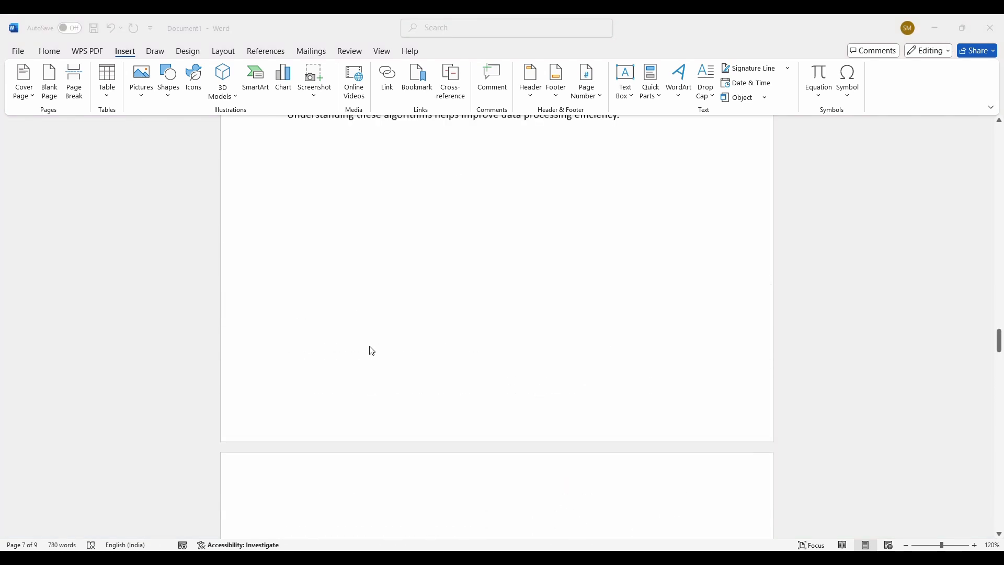
pyautogui.click(287, 413)
pyautogui.press('BackSpace')
pyautogui.press('BackSpace')
pyautogui.press('BackSpace')
pyautogui.press('BackSpace')
pyautogui.press('BackSpace')
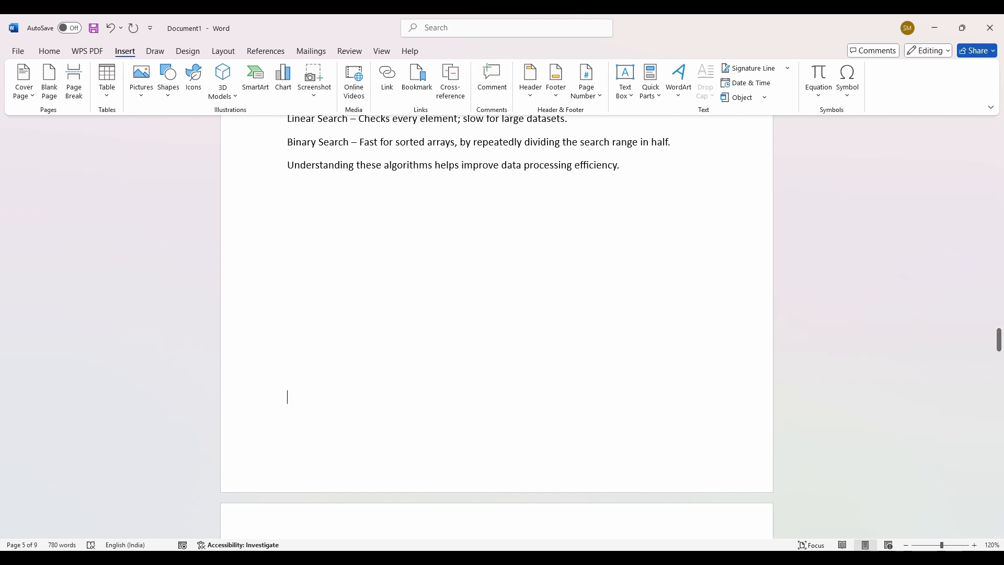
pyautogui.press('BackSpace')
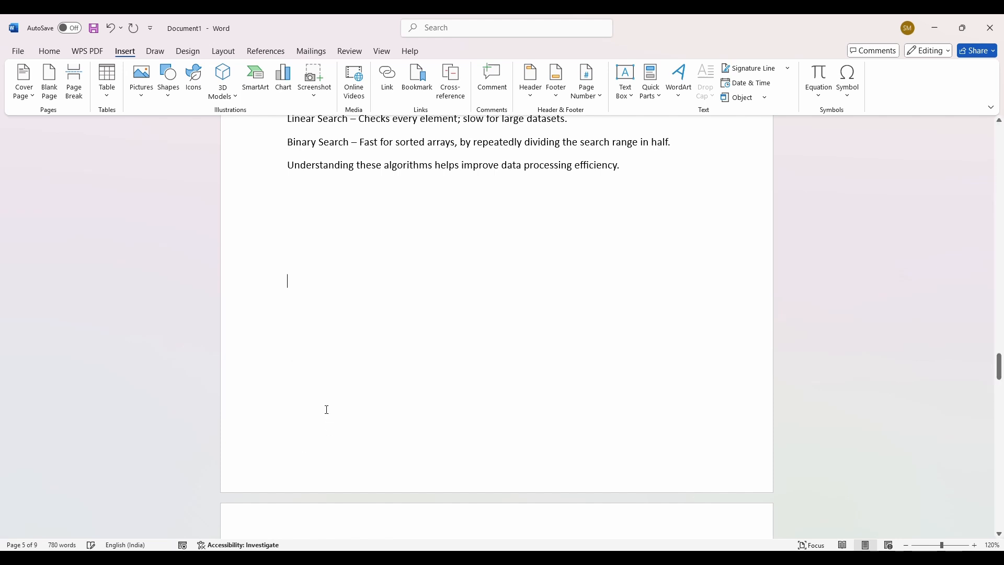
pyautogui.press('BackSpace')
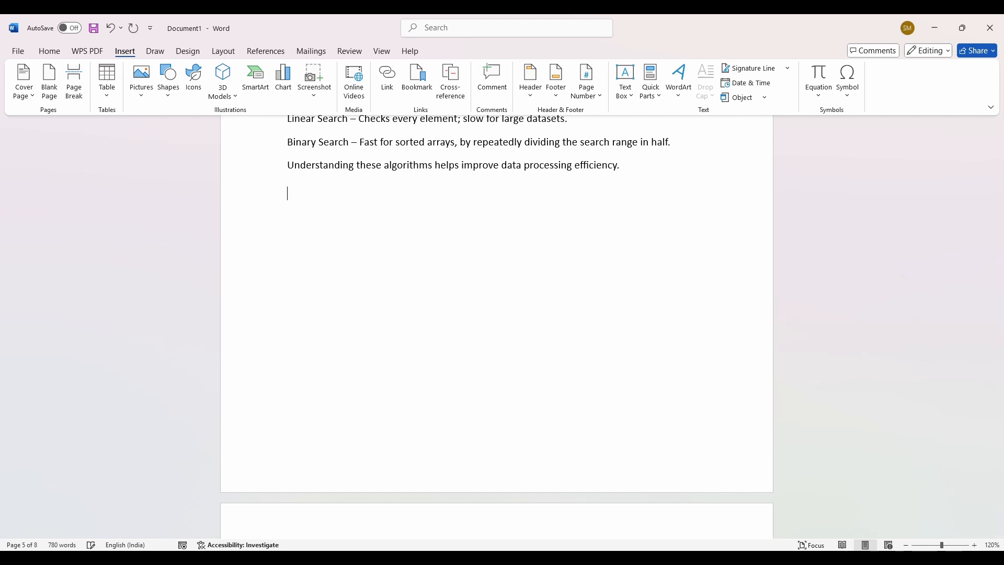
# Step: Add the placeholder lines Hk and Fsdfj at the end of chapter 2
pyautogui.scroll(-4, 343, 410)
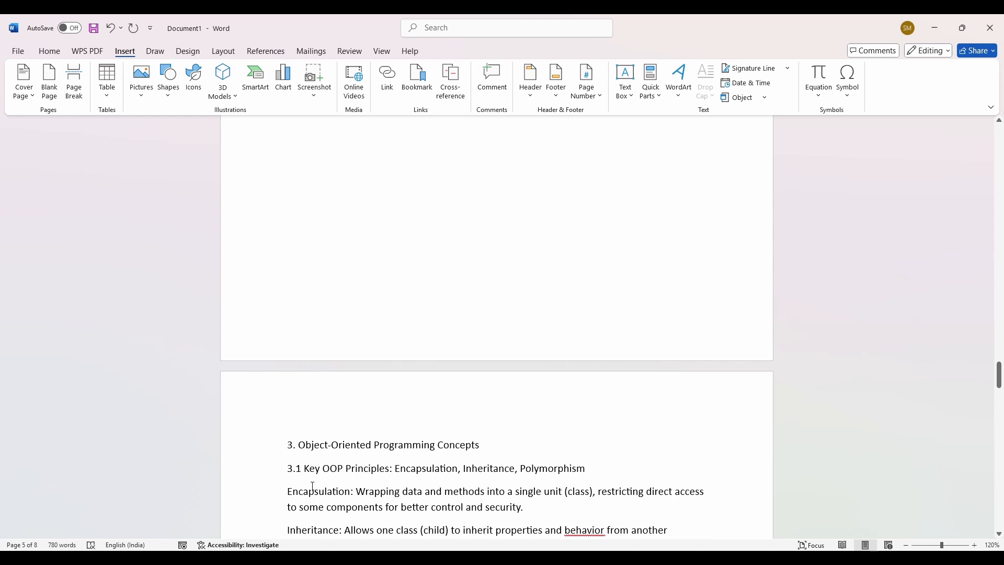
pyautogui.scroll(10, 399, 387)
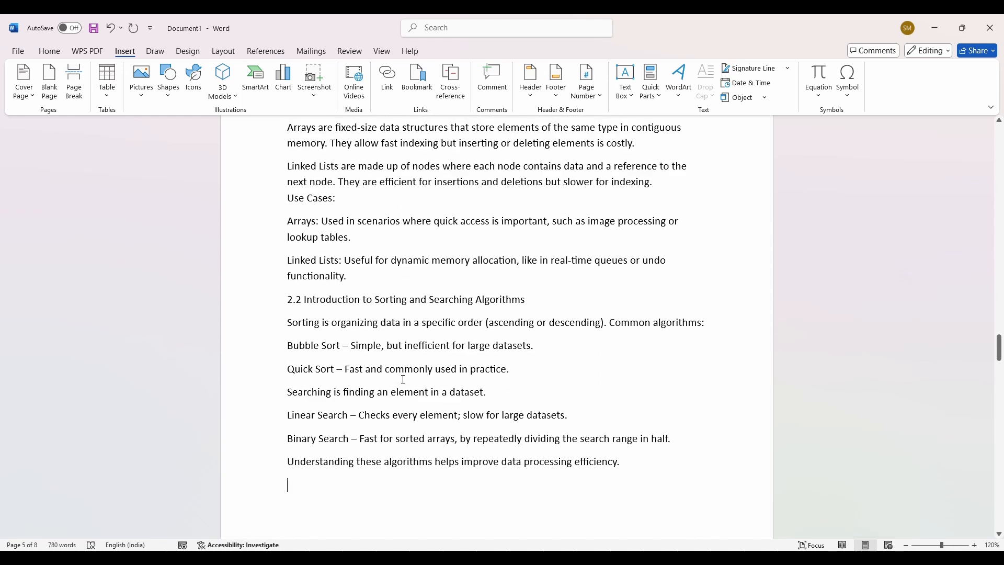
pyautogui.scroll(-8, 401, 384)
pyautogui.scroll(4, 401, 388)
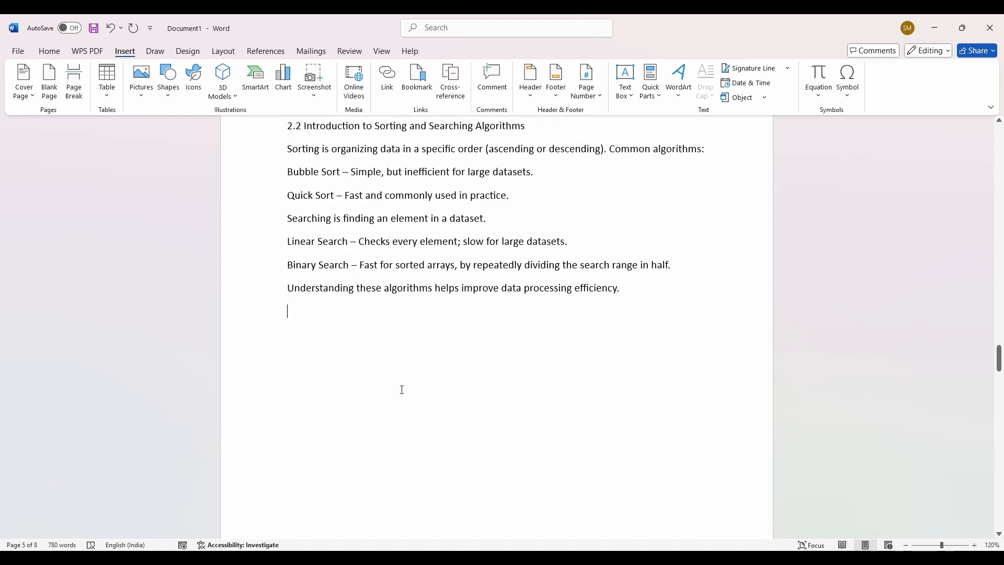
pyautogui.scroll(-4, 403, 387)
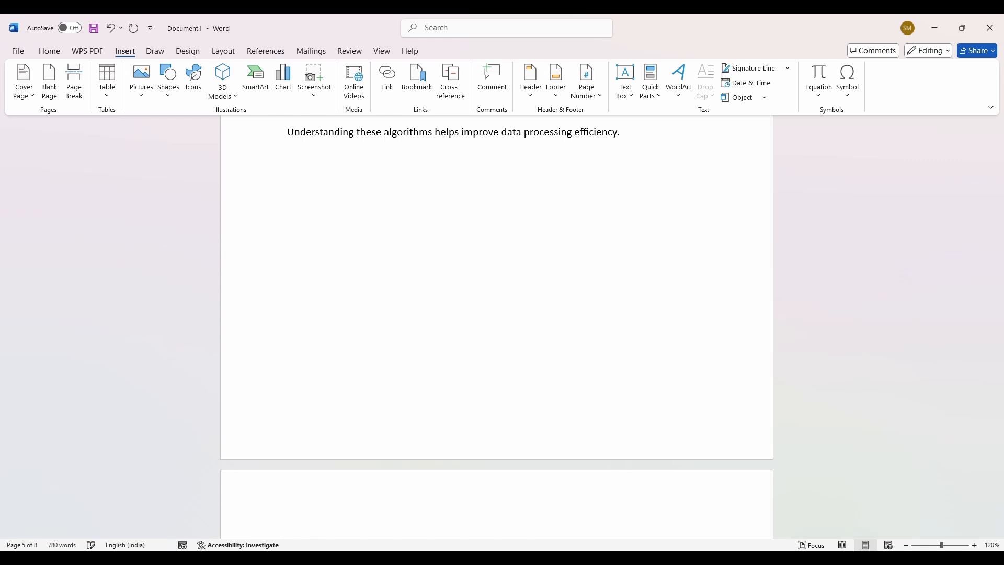
pyautogui.write('Hk')
pyautogui.press('Return')
pyautogui.write('Fsdfj')
pyautogui.press('Return')
pyautogui.scroll(-3, 415, 389)
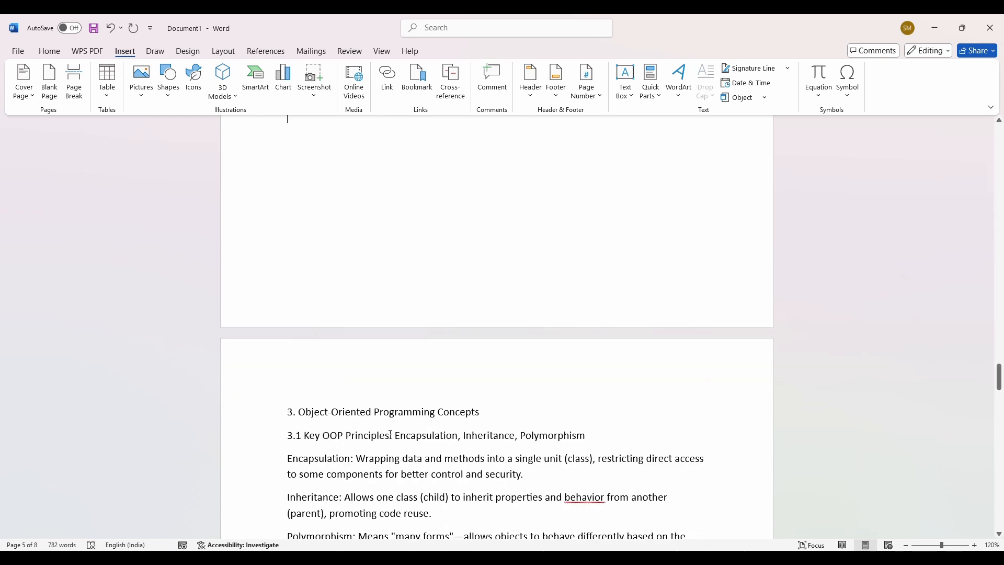
# Step: Add several blank lines below the Fsdfj line and check their effect on the page before chapter 3
pyautogui.press('Return')
pyautogui.press('Return')
pyautogui.press('Return')
pyautogui.press('Return')
pyautogui.press('Return')
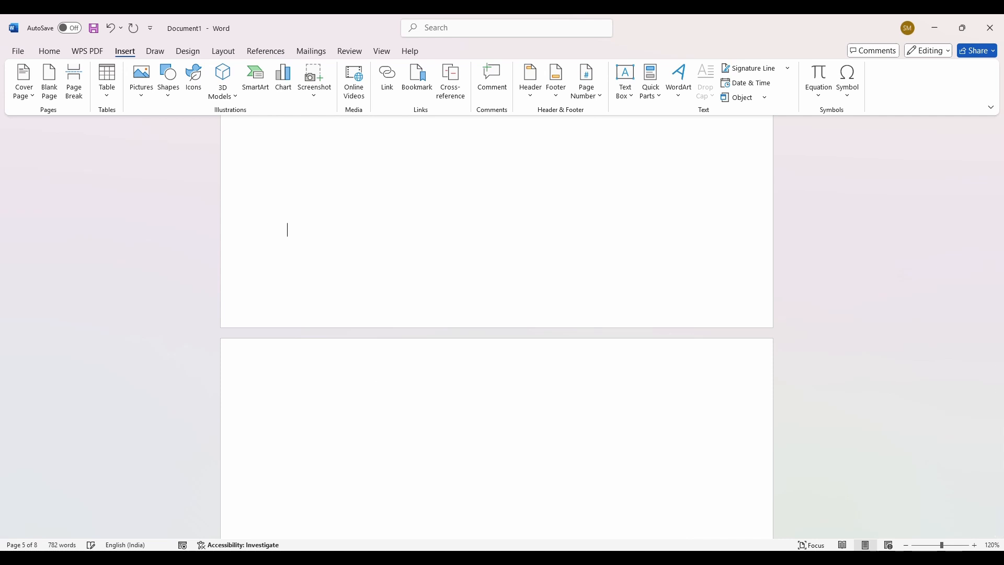
pyautogui.scroll(-1, 379, 390)
pyautogui.scroll(-14, 378, 390)
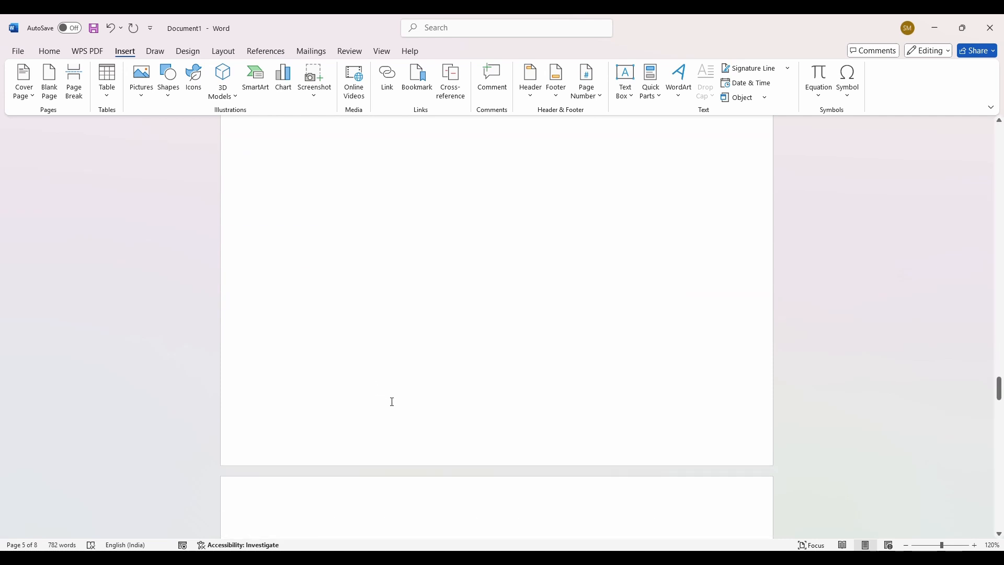
pyautogui.scroll(2, 392, 400)
pyautogui.scroll(3, 398, 387)
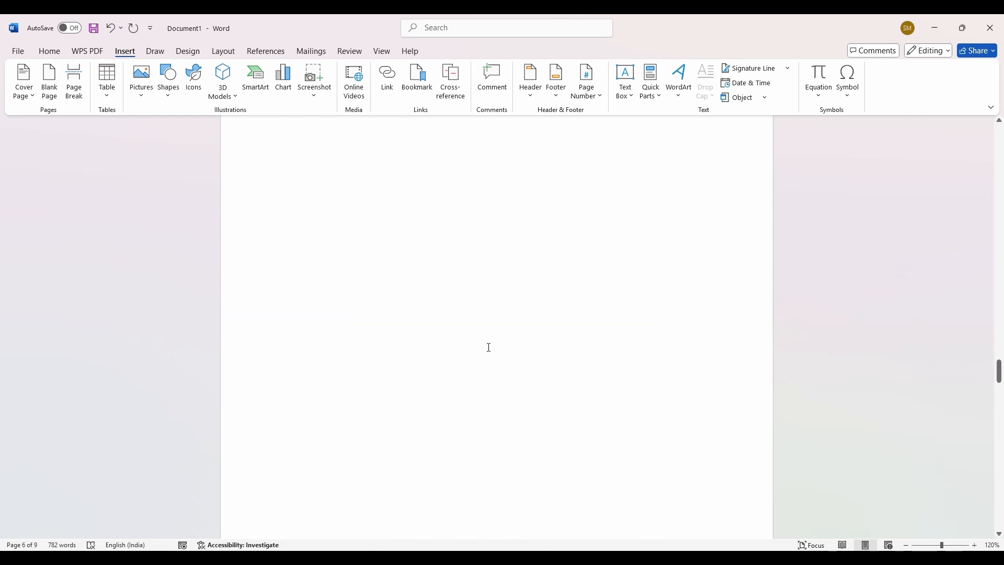
pyautogui.scroll(5, 489, 347)
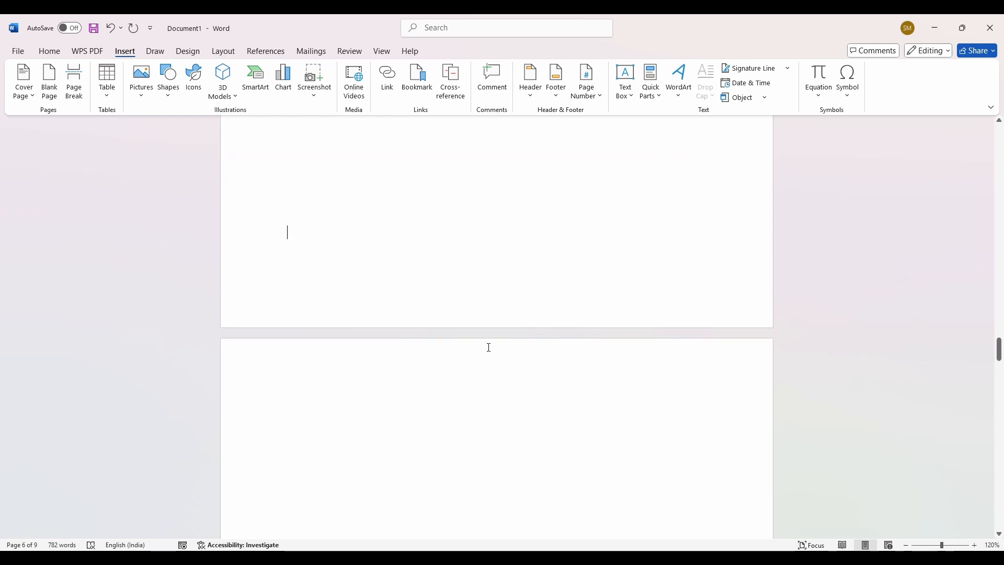
# Step: Show the formatting marks so the page break before 5. Web Development Technologies can be inspected
pyautogui.scroll(-10, 464, 352)
pyautogui.scroll(-5, 465, 363)
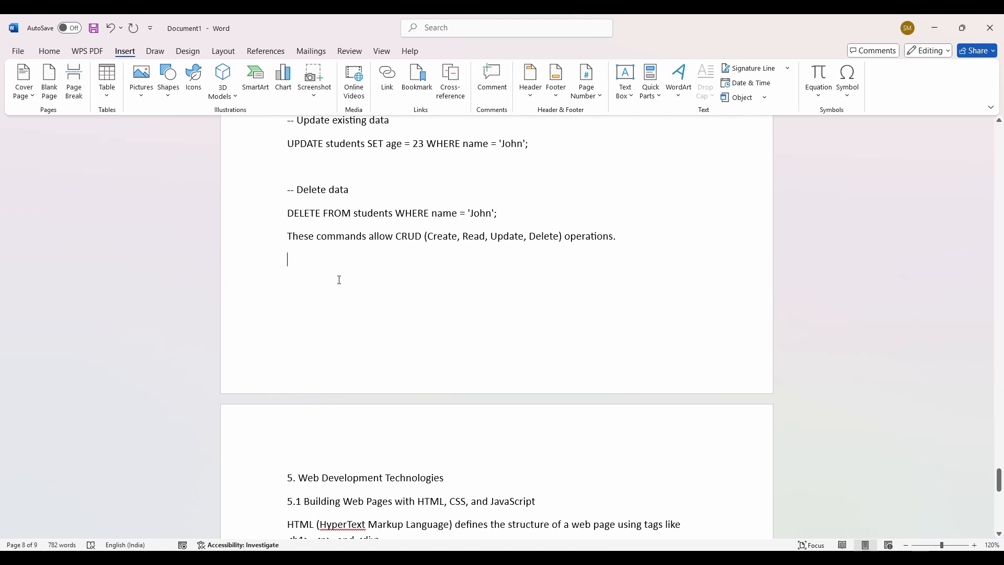
pyautogui.click(51, 55)
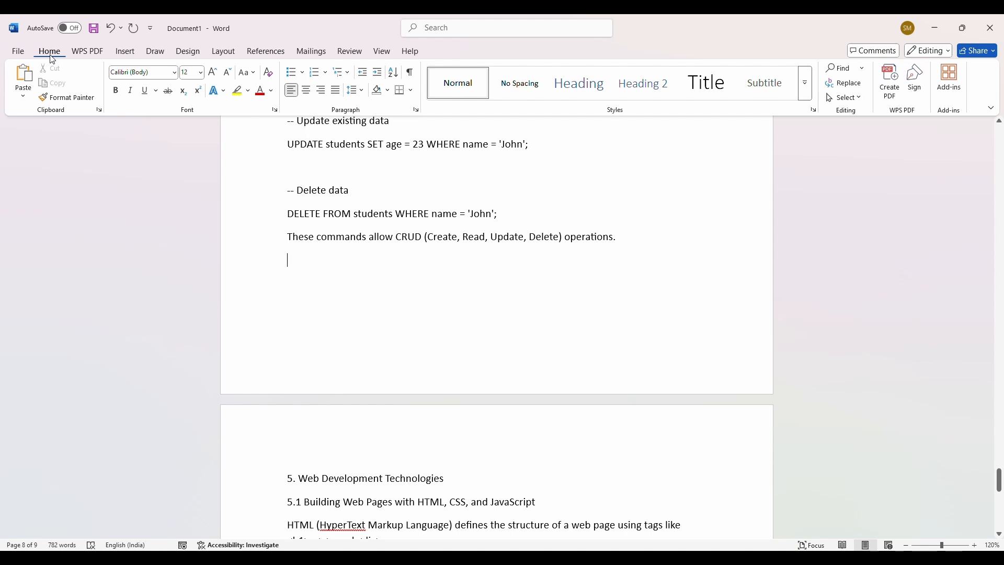
pyautogui.click(411, 75)
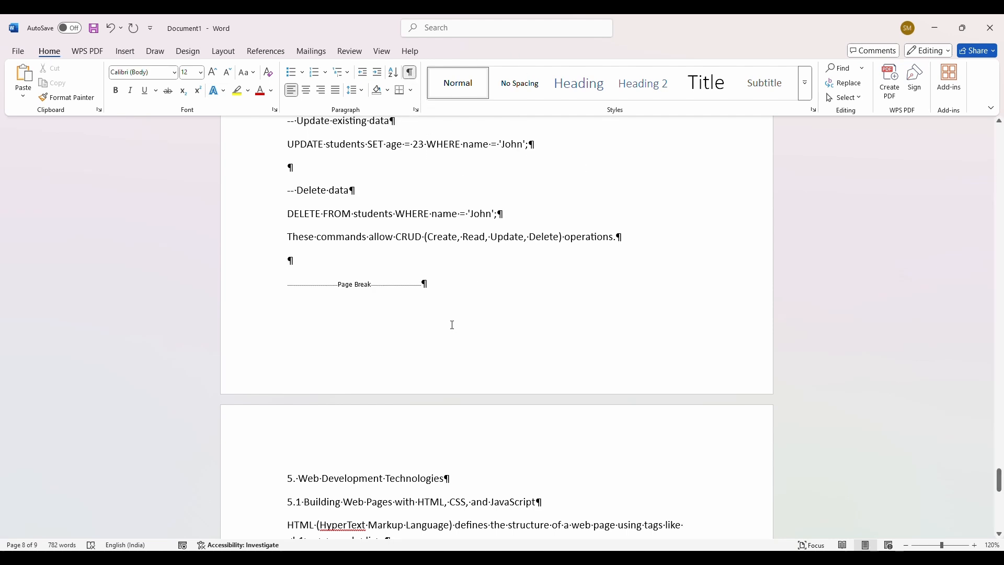
# Step: Review the paragraph marks and page breaks from the end of chapter 4 back to the end of chapter 2
pyautogui.scroll(3, 363, 240)
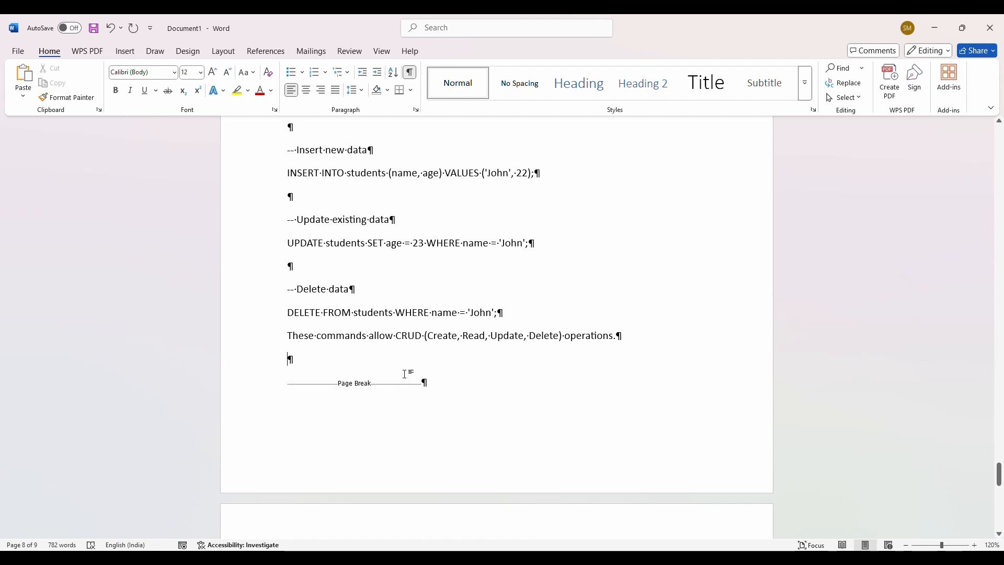
pyautogui.scroll(-5, 418, 375)
pyautogui.scroll(6, 419, 347)
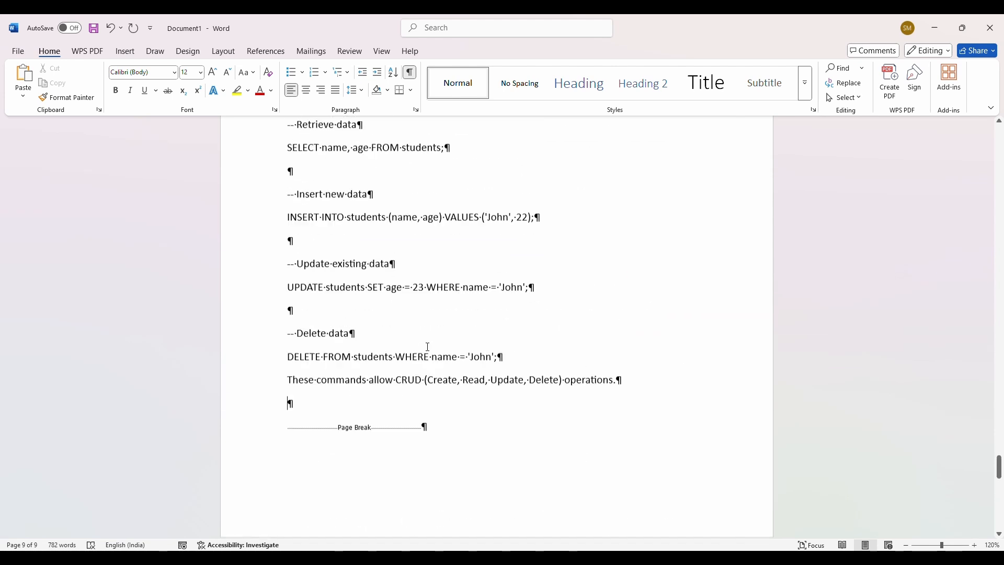
pyautogui.scroll(15, 428, 346)
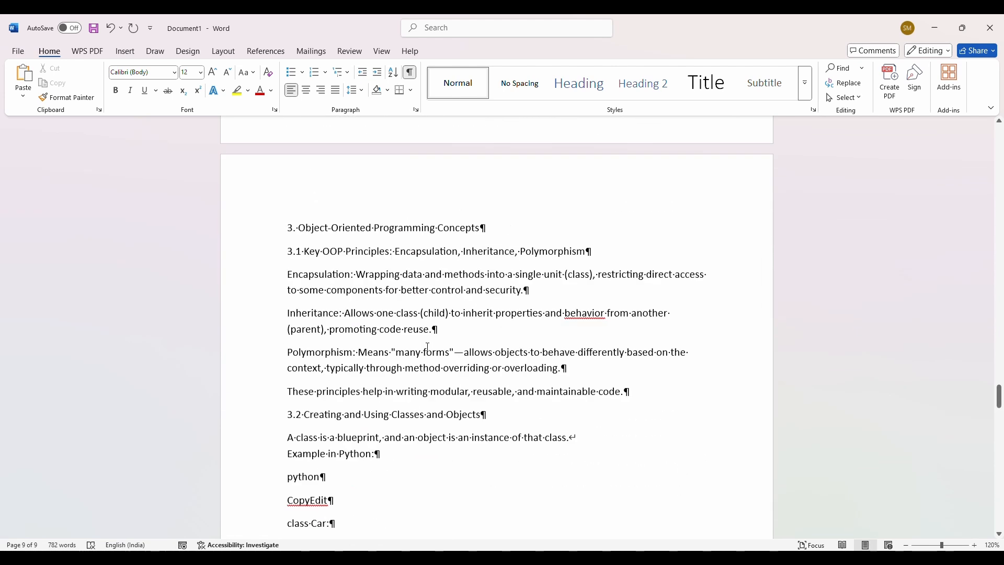
pyautogui.scroll(15, 428, 347)
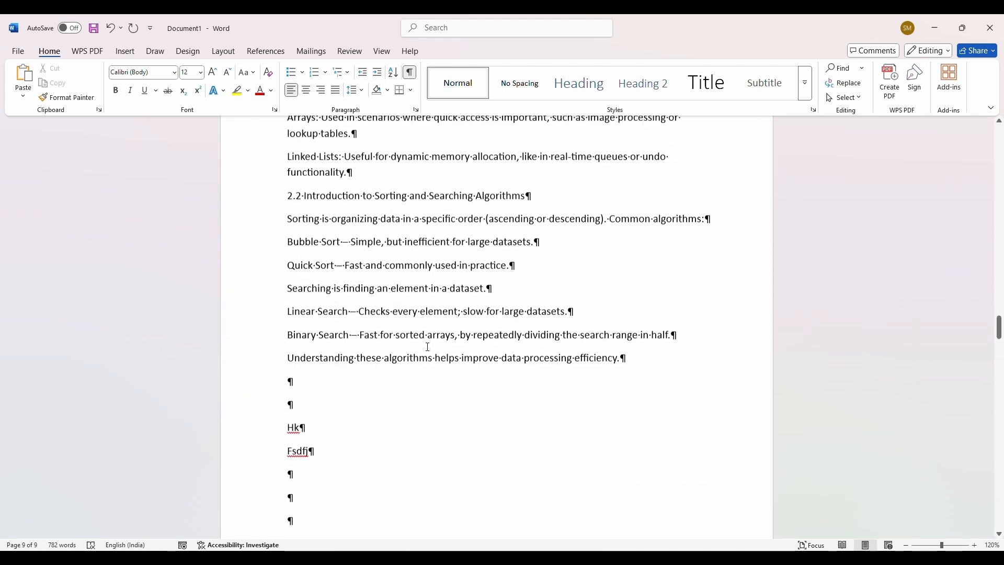